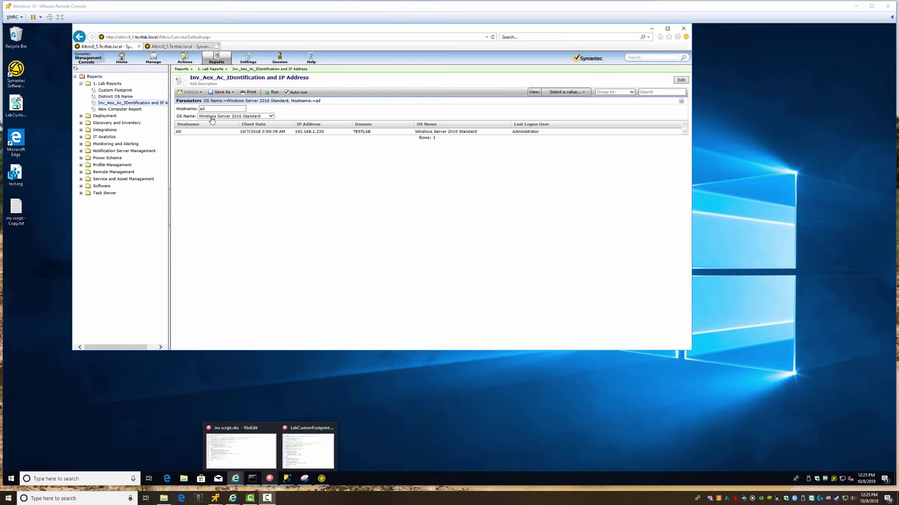
Open the Manage menu from the IP address report to list the management areas
left_click(153, 61)
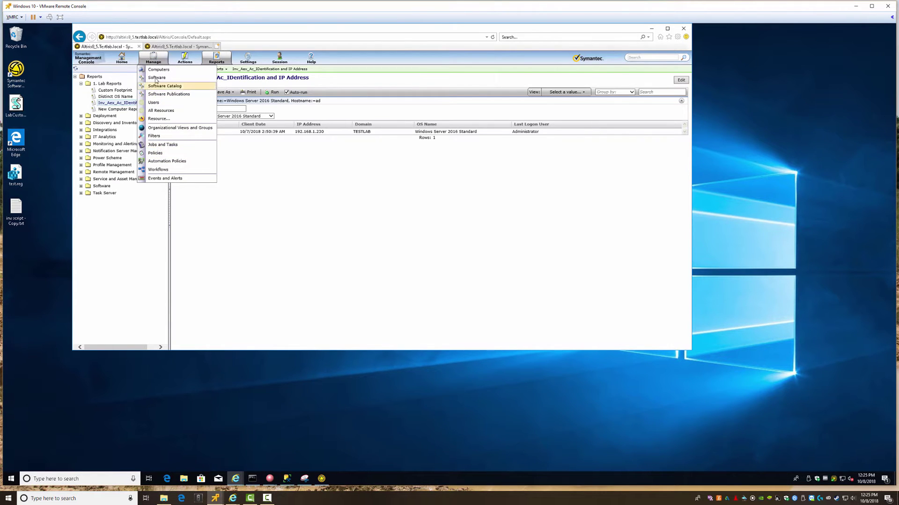
Select Update Client Configuration and highlight the agent's last configuration Requested time in Agent Settings
left_click(159, 145)
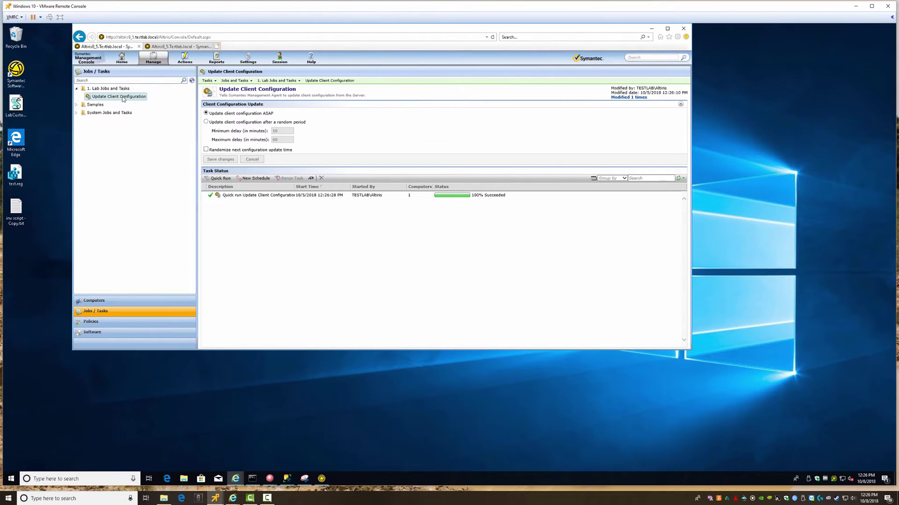
double_click(834, 479)
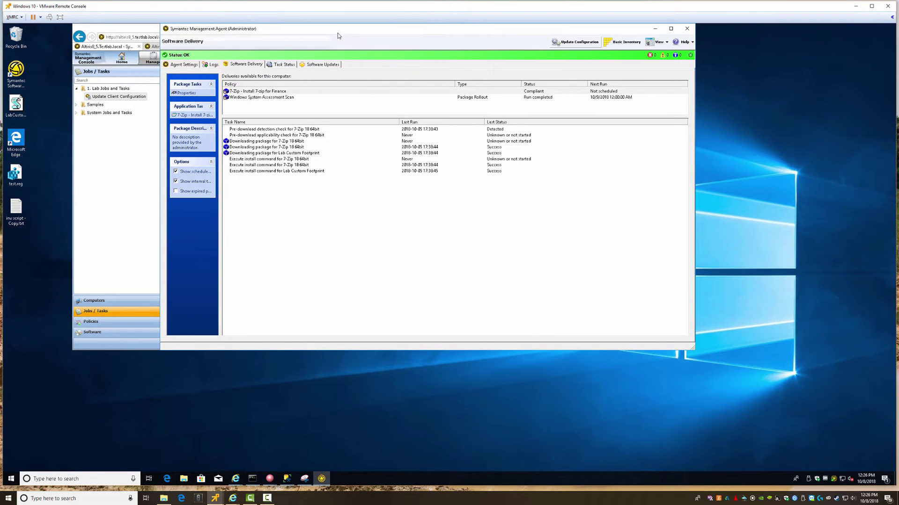
left_click_drag(239, 46, 375, 134)
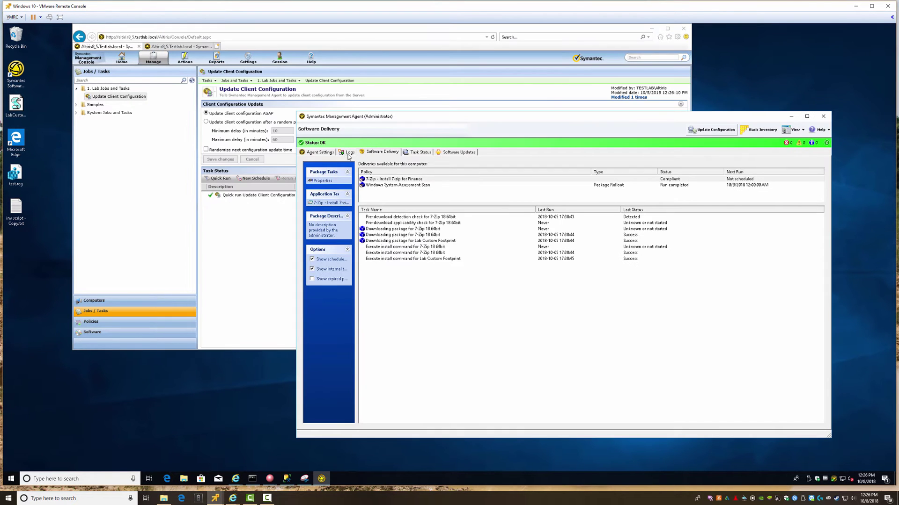
left_click(320, 153)
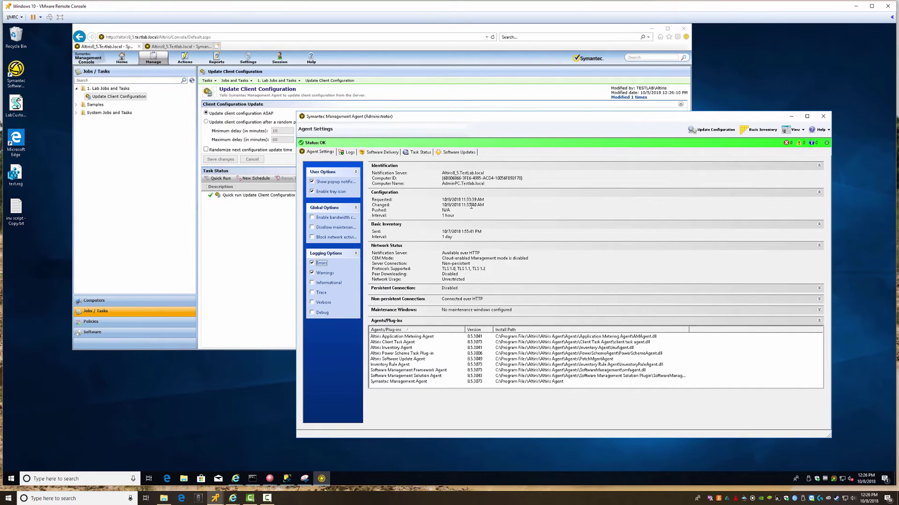
left_click_drag(460, 200, 492, 201)
Quick-run Update Client Configuration on AdminPC
left_click(220, 178)
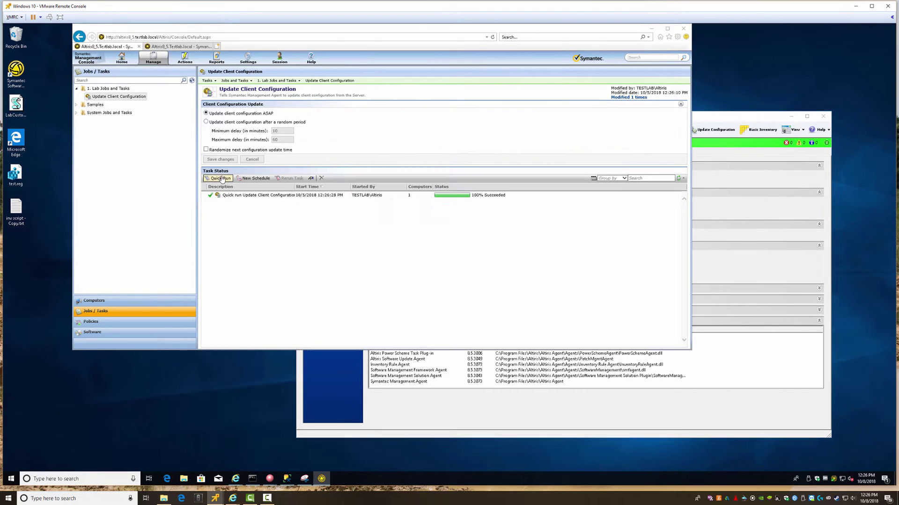
left_click(261, 209)
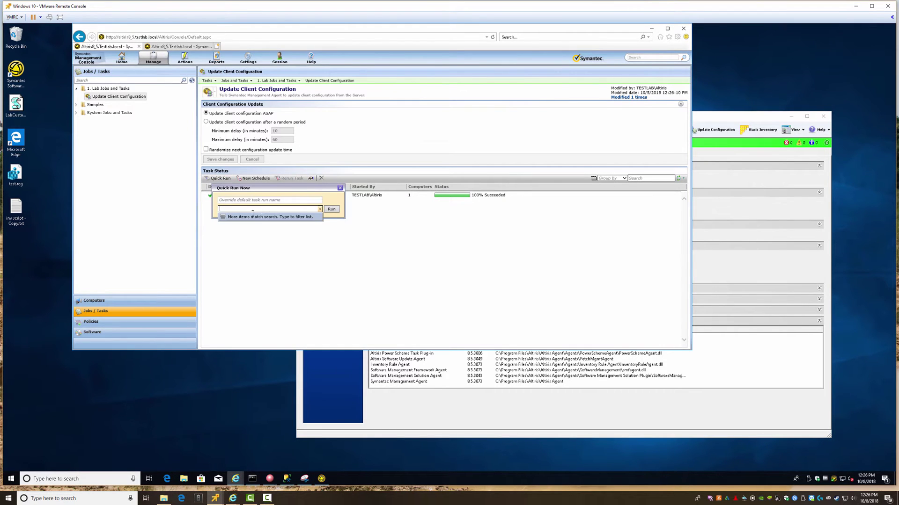
left_click(237, 222)
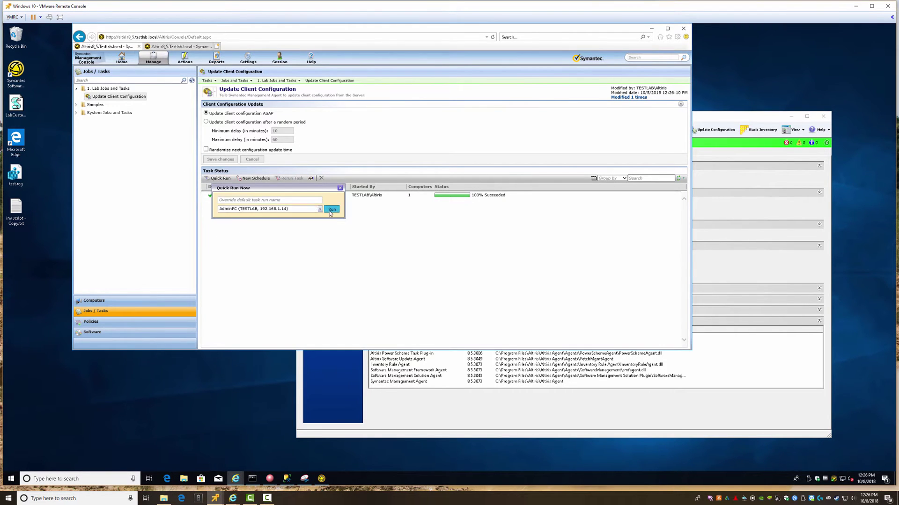
left_click(332, 210)
Highlight the agent's updated configuration Requested time
left_click(706, 115)
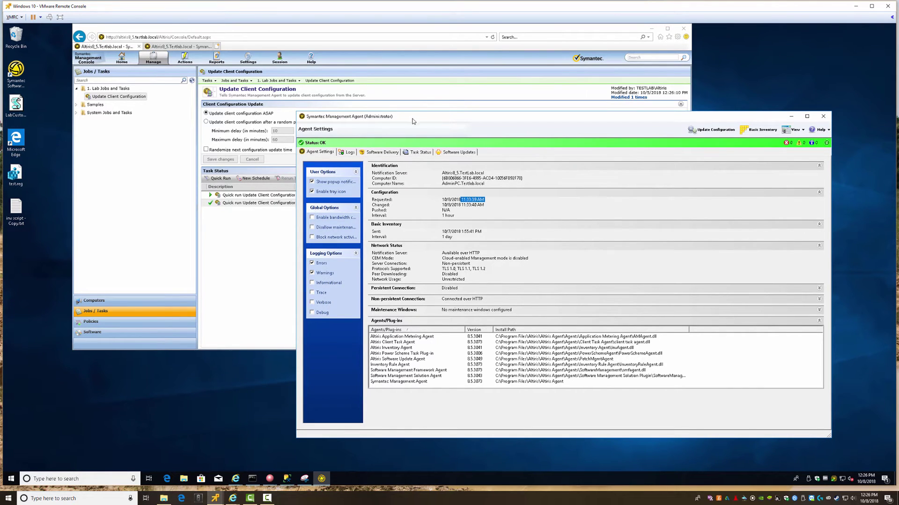
left_click_drag(411, 117, 414, 138)
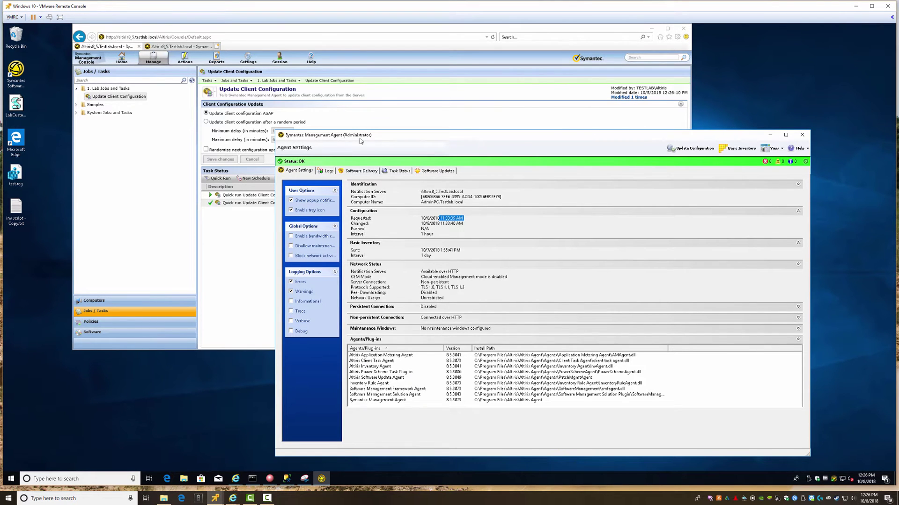
left_click_drag(365, 140, 282, 136)
left_click_drag(329, 213, 357, 216)
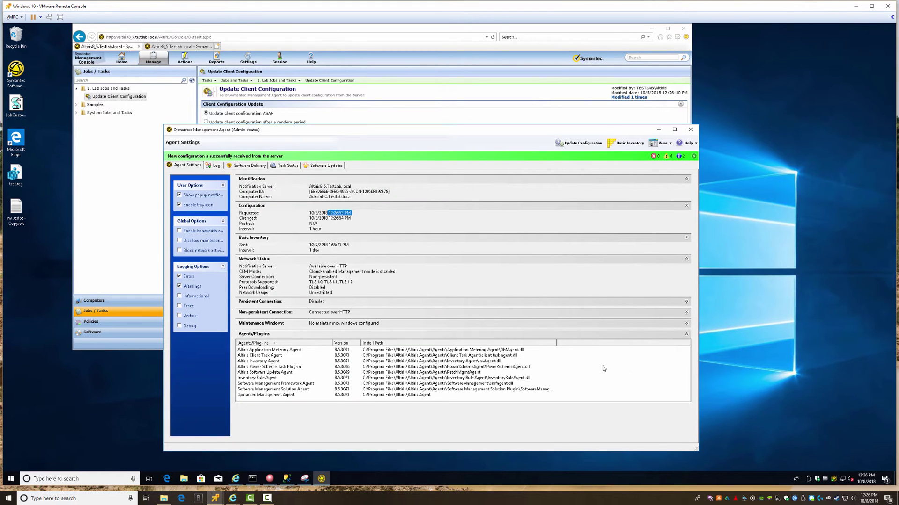
View the newest Update Client Configuration run's details, then close them
left_click(365, 123)
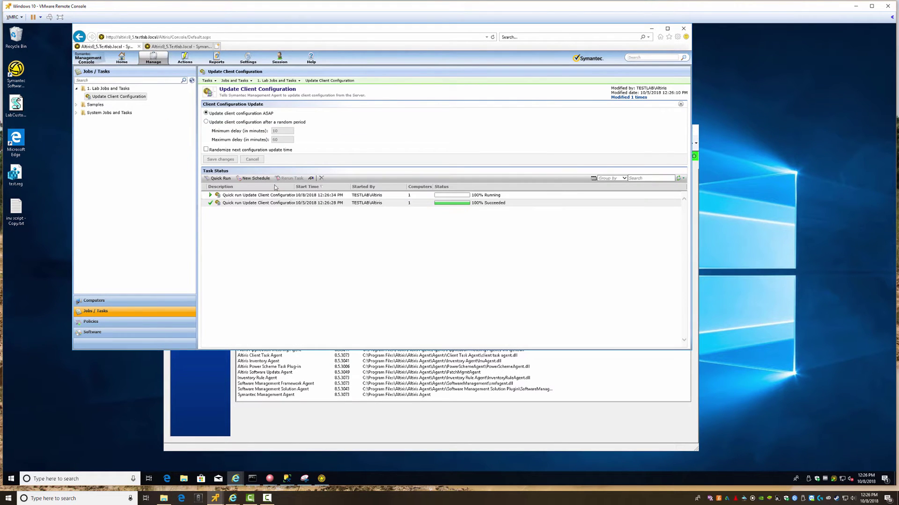
left_click(276, 195)
left_click(311, 179)
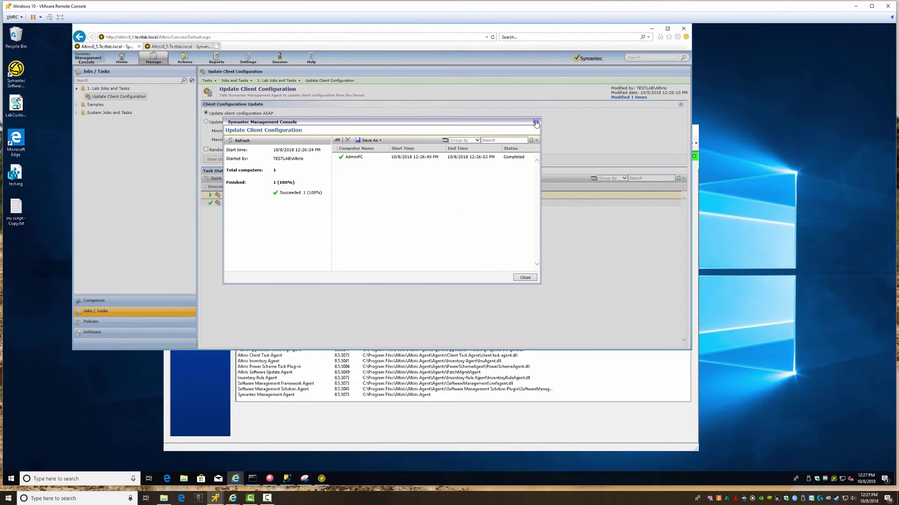
key("Escape")
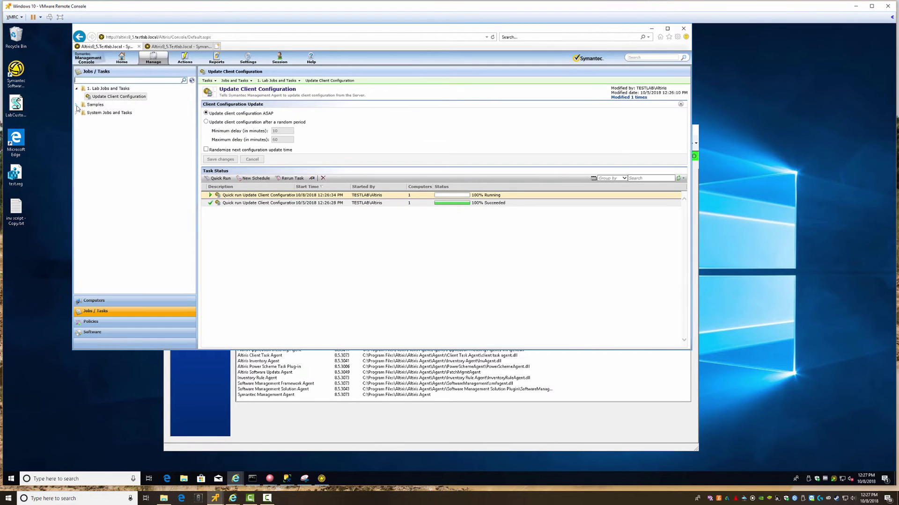
Expand the Samples folders and select the DIR Pause task under Notification Server
left_click(77, 105)
left_click(81, 113)
left_click(86, 120)
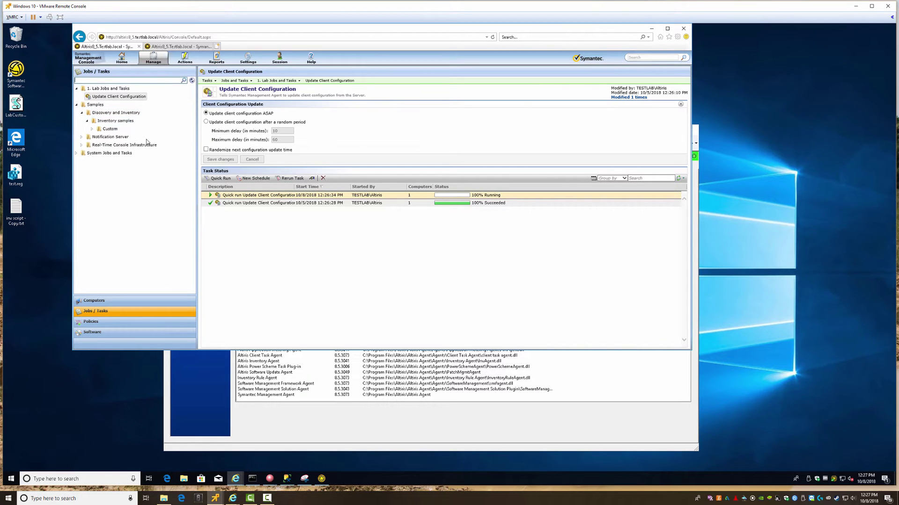
left_click(92, 129)
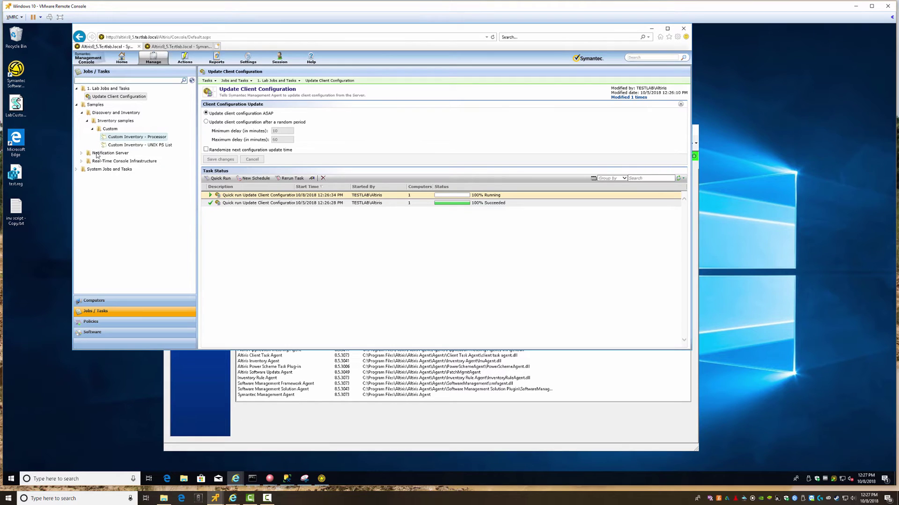
left_click(82, 153)
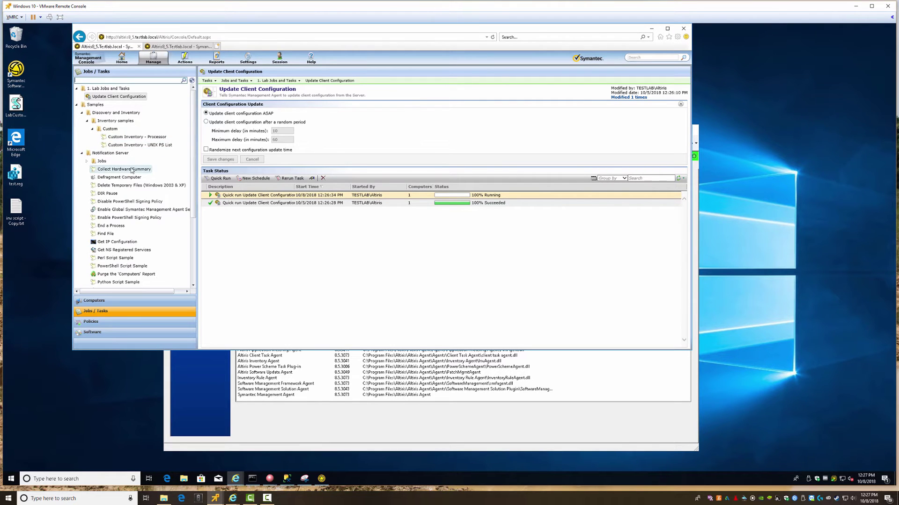
scroll(115, 168, "down", 1)
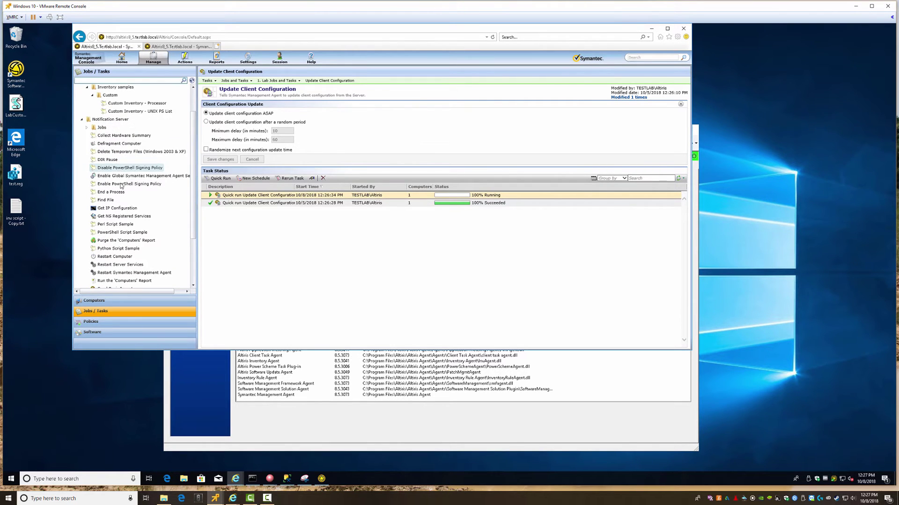
left_click(108, 161)
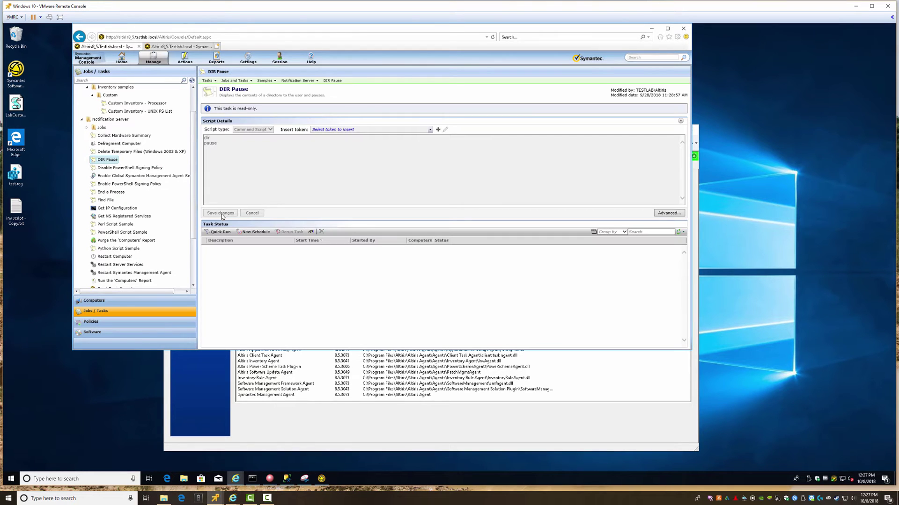
Quick-run DIR Pause on AdminPC
left_click(220, 232)
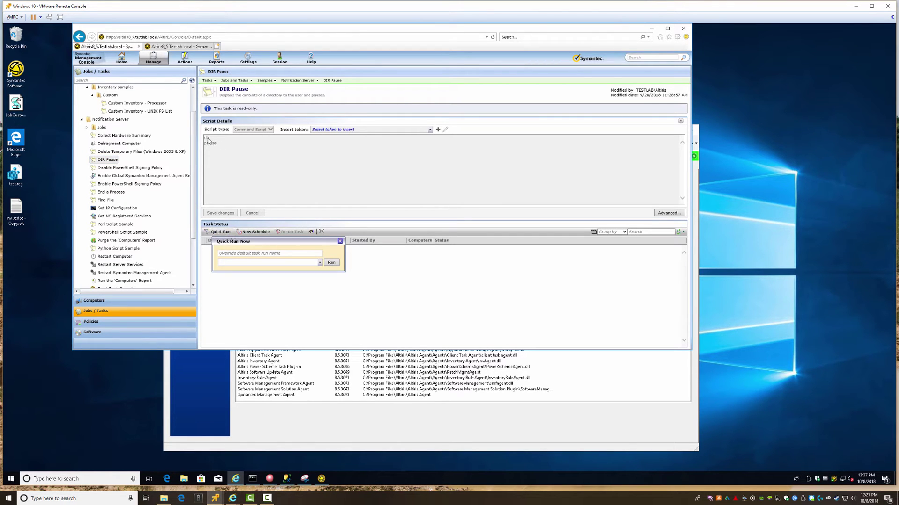
left_click(257, 263)
left_click(243, 276)
left_click(331, 262)
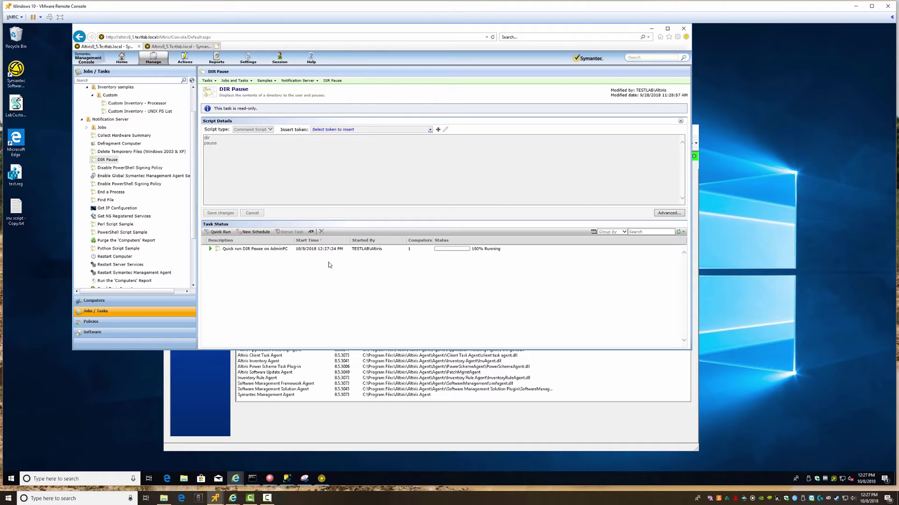
Show the agent's task history with a widened task name column and refresh it
left_click(375, 414)
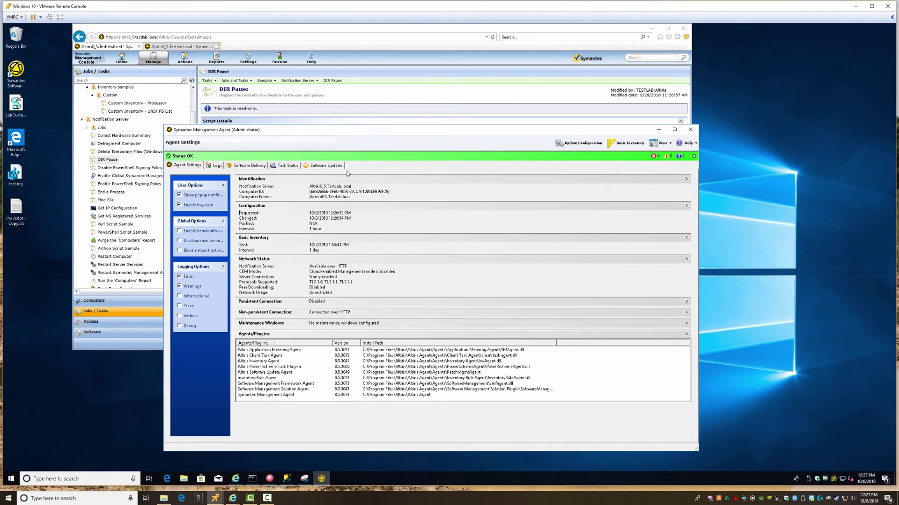
left_click_drag(358, 134, 519, 128)
left_click(447, 160)
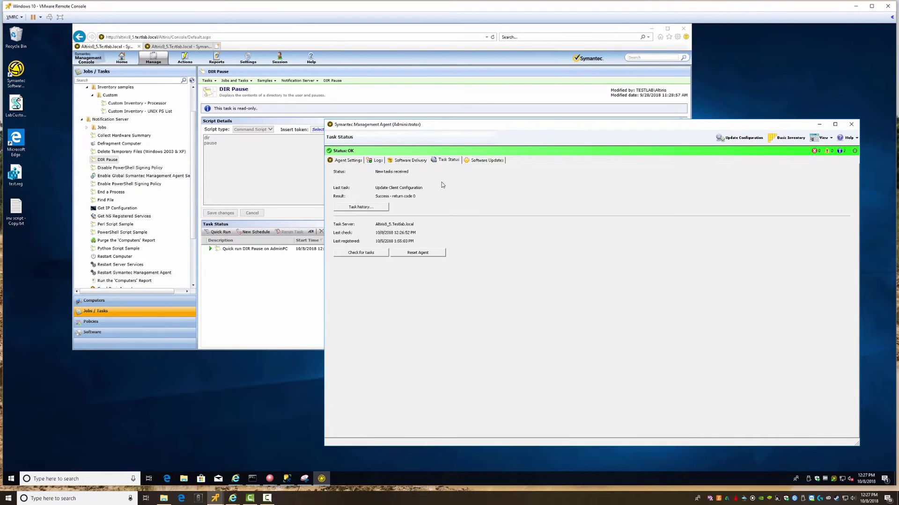
left_click(378, 209)
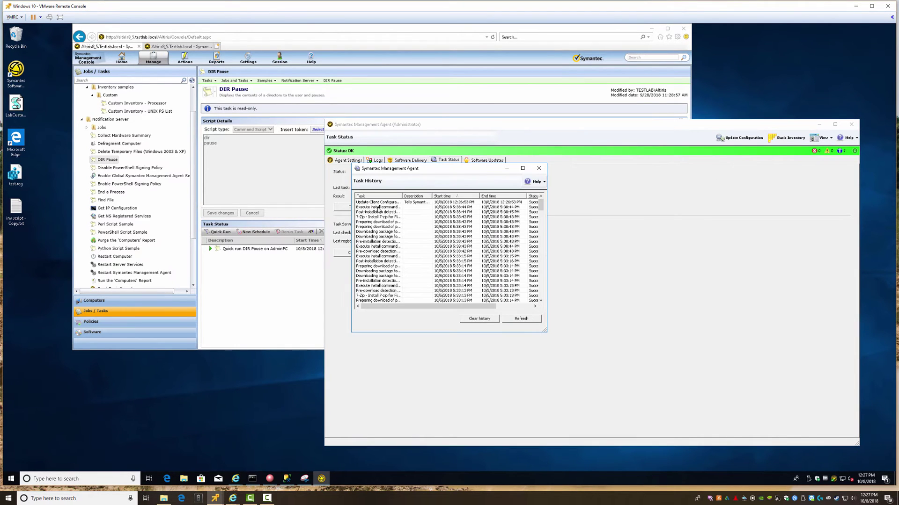
left_click_drag(402, 196, 489, 197)
left_click(518, 319)
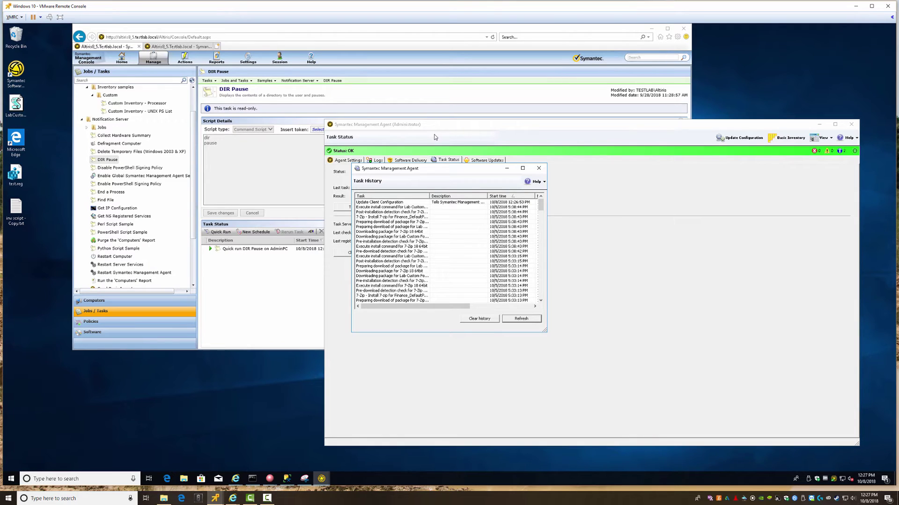
Refresh the agent's task history and select the DIR Pause entry
mouse_move(434, 126)
left_mouse_down()
mouse_move(402, 265)
mouse_move(451, 167)
mouse_move(448, 89)
mouse_move(449, 119)
left_mouse_up()
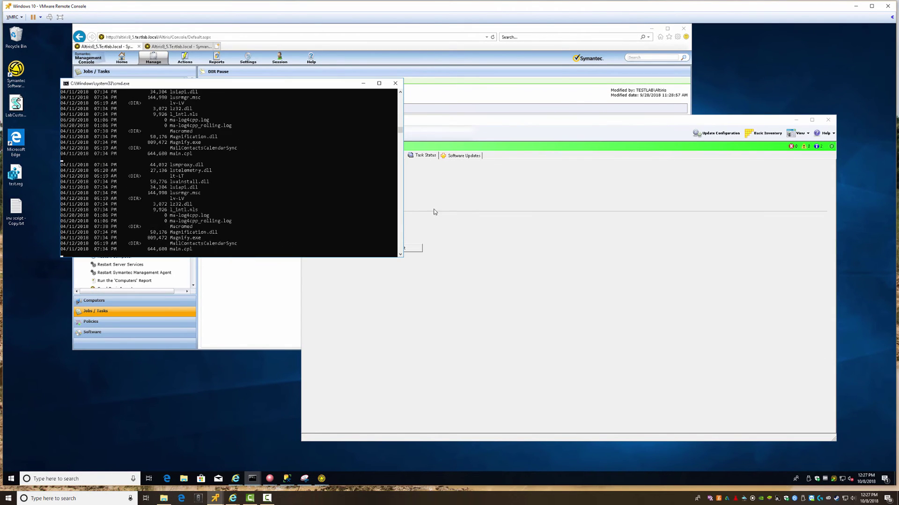
left_click(344, 203)
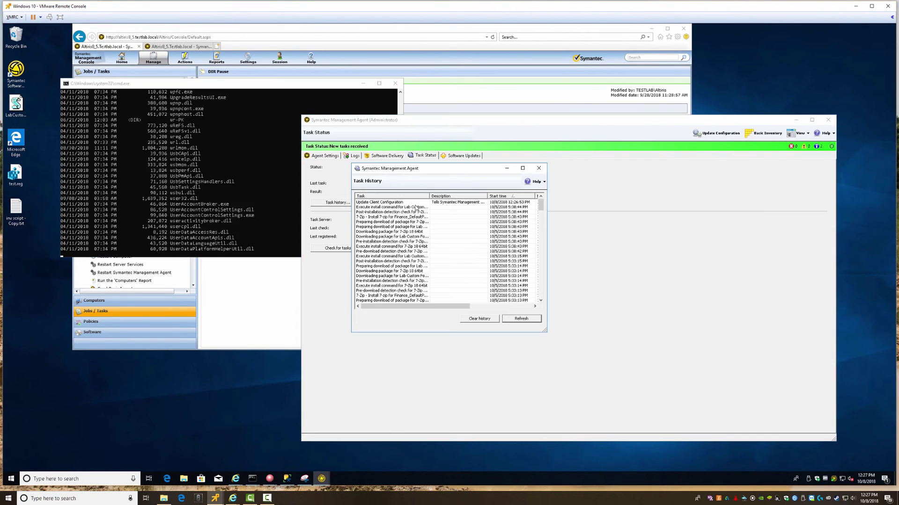
left_click(521, 319)
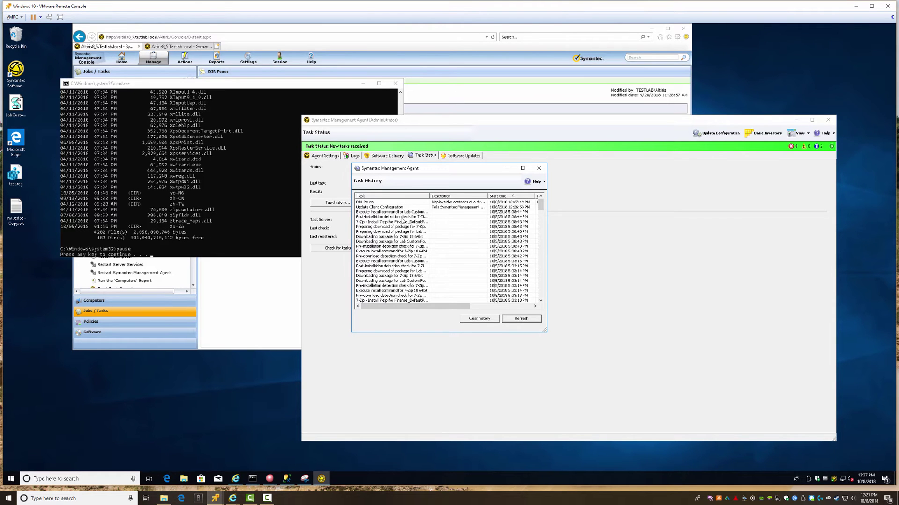
left_click(371, 203)
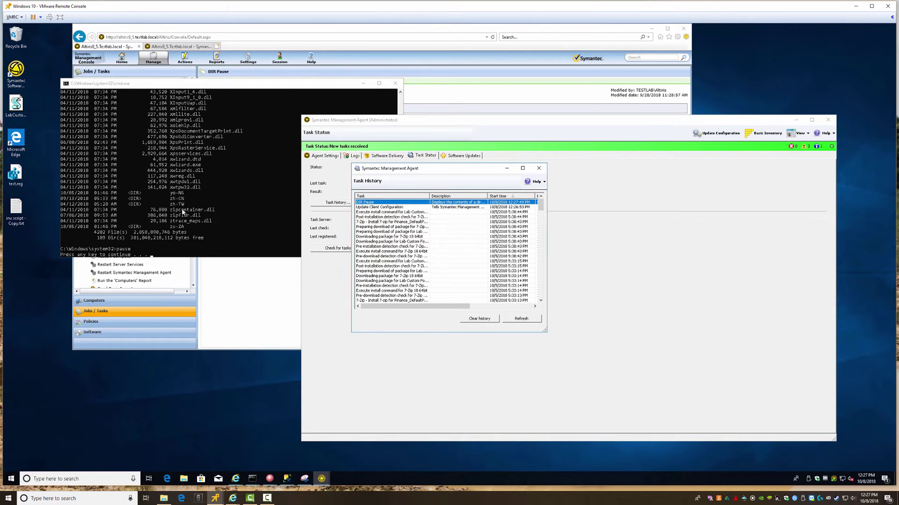
Dismiss the paused DIR command window, close Task History and return to the console
left_click(219, 201)
key("Return")
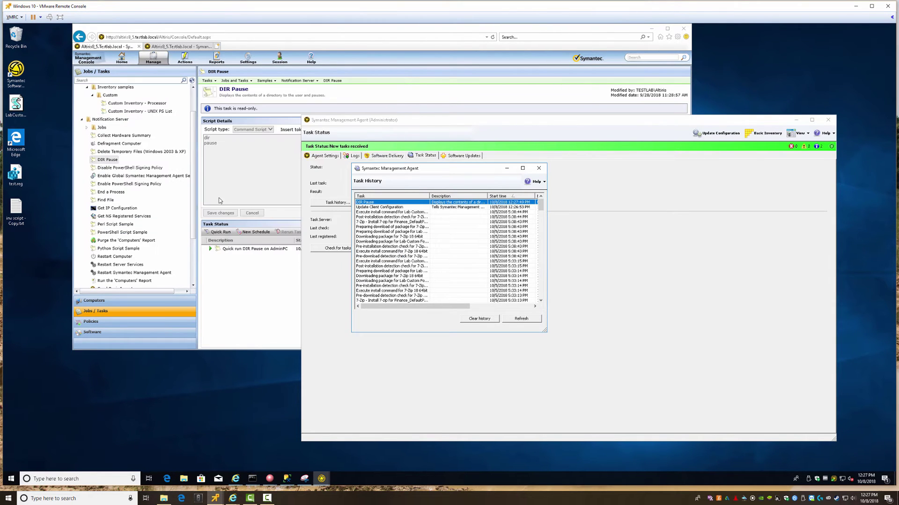
left_click(539, 169)
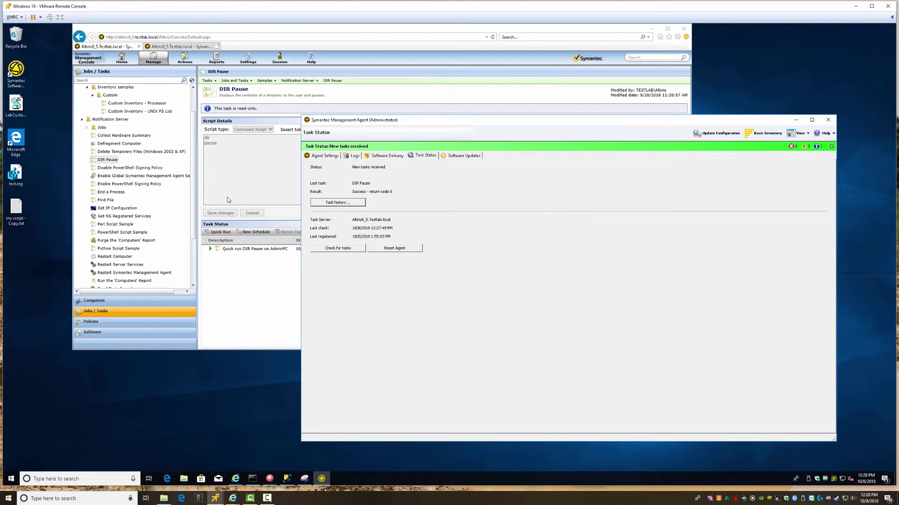
left_click(136, 199)
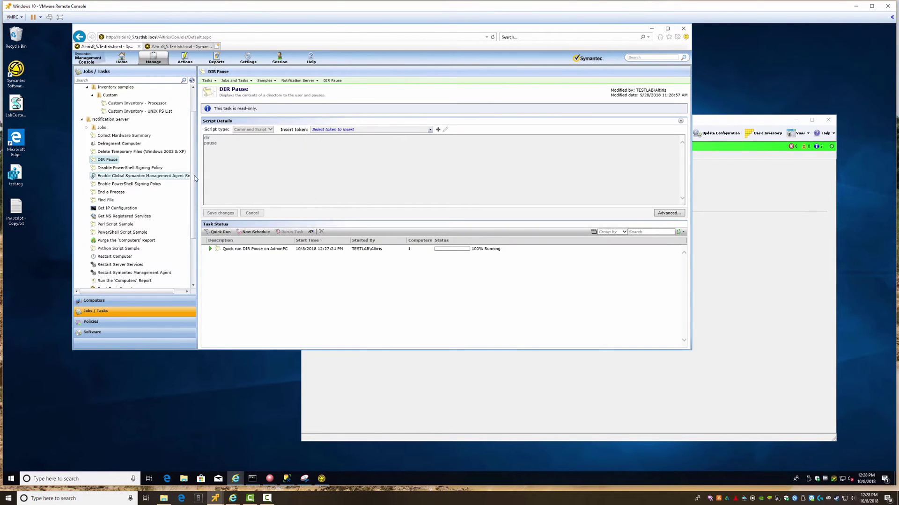
Expand System Jobs and Tasks, Software and Patch Management to reach Package Delivery
left_click_drag(193, 180, 198, 252)
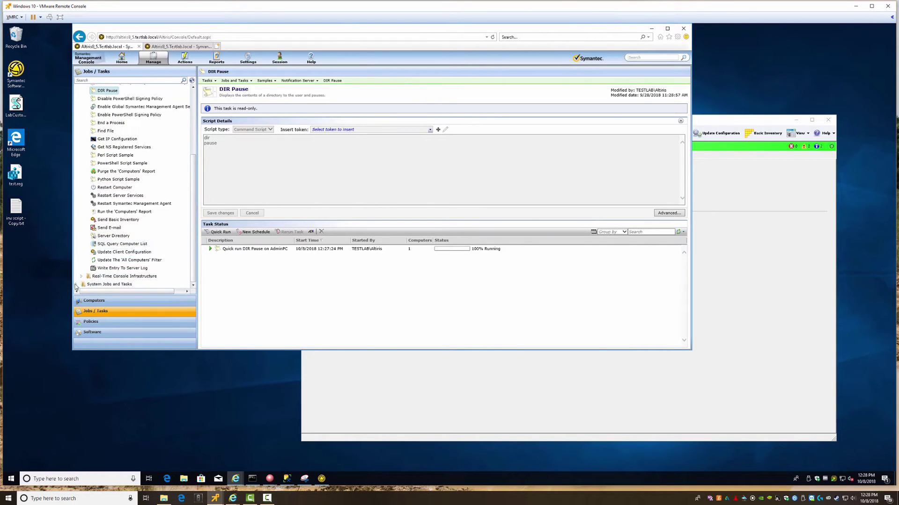
double_click(106, 284)
scroll(103, 280, "down", 3)
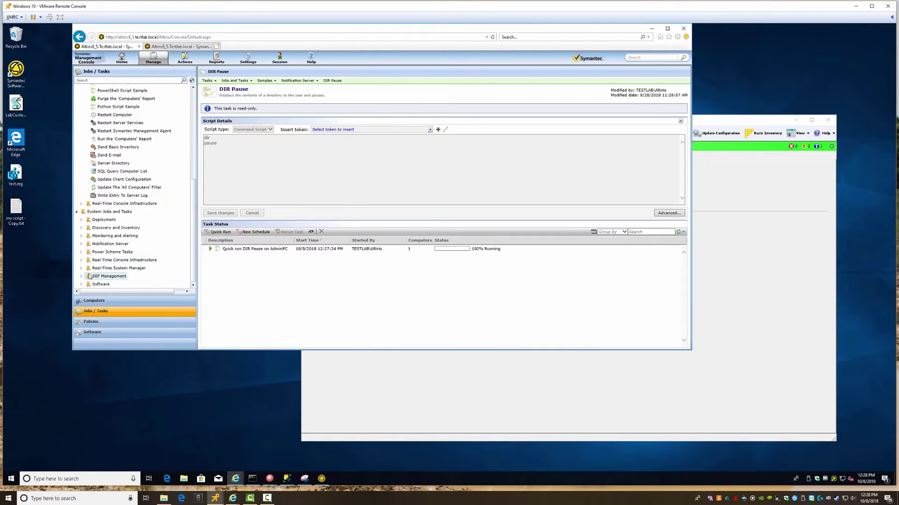
left_click(82, 285)
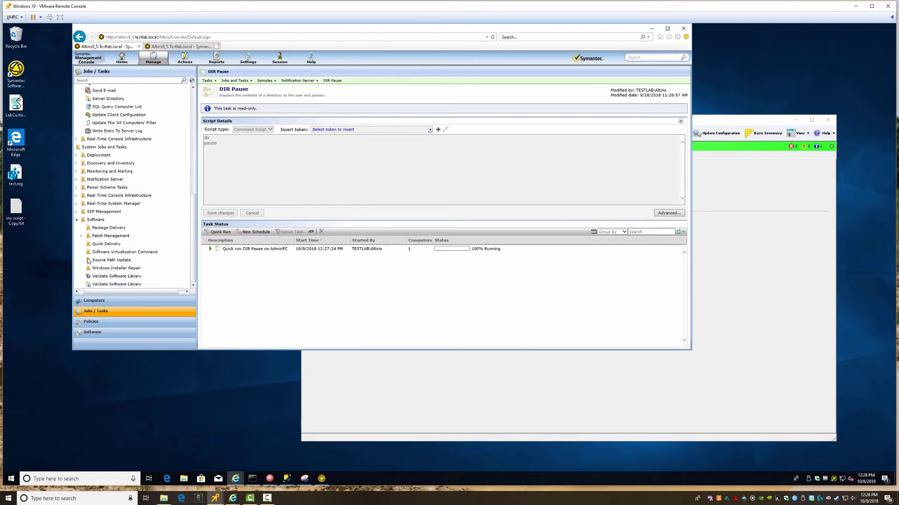
left_click(80, 236)
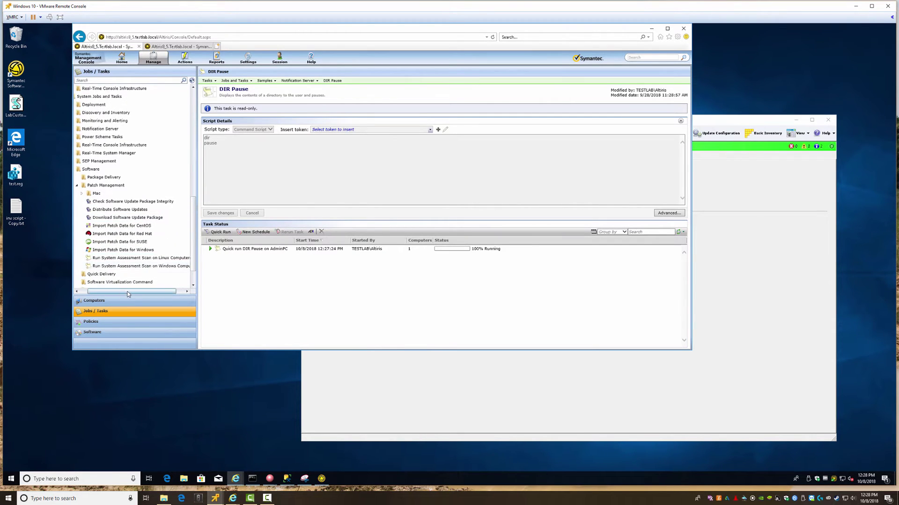
left_click_drag(168, 291, 160, 291)
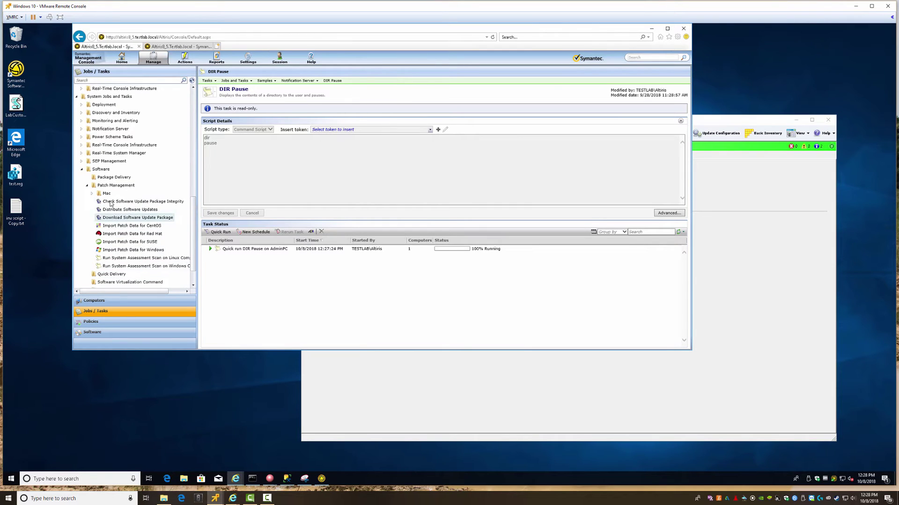
left_click(110, 275)
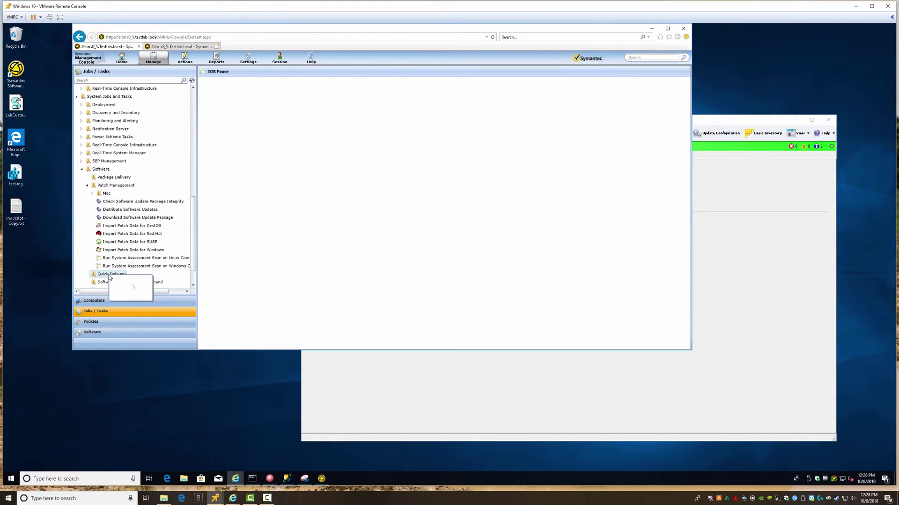
mouse_move(144, 343)
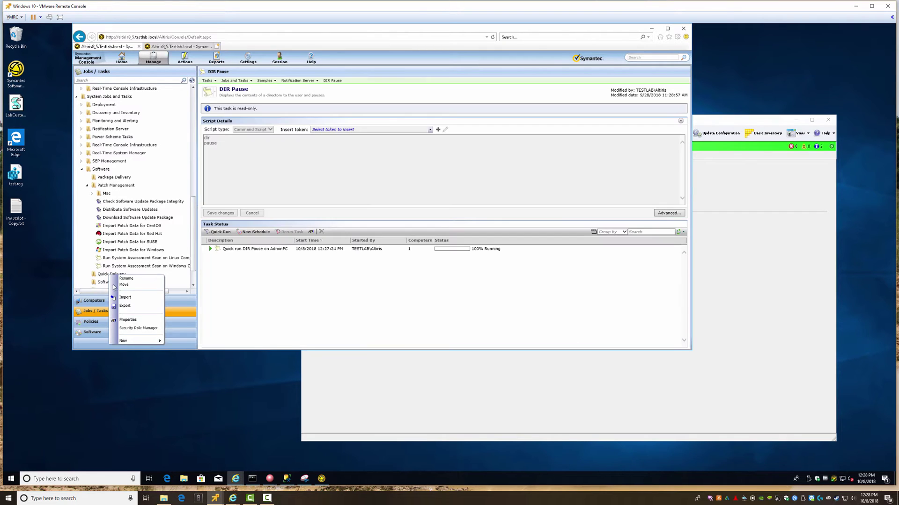
scroll(113, 284, "down", 1)
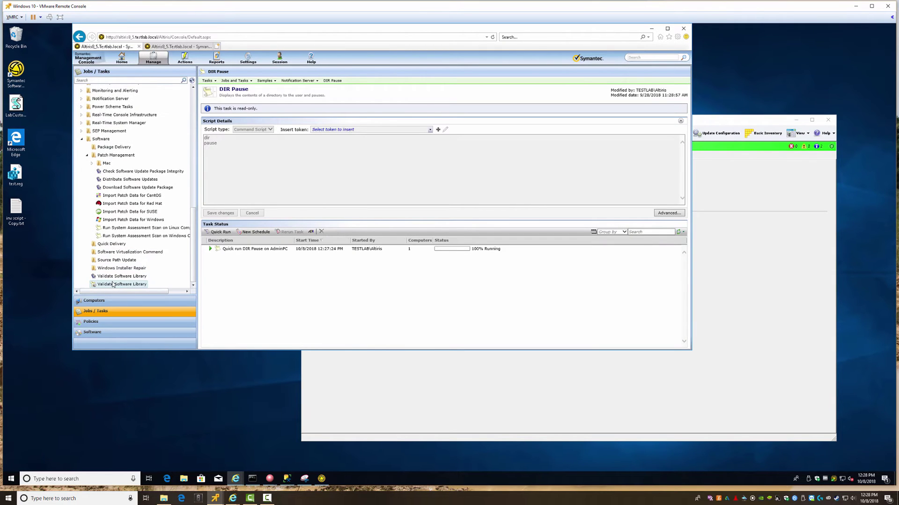
Add a New Server Job under the Package Delivery folder
left_click(112, 147)
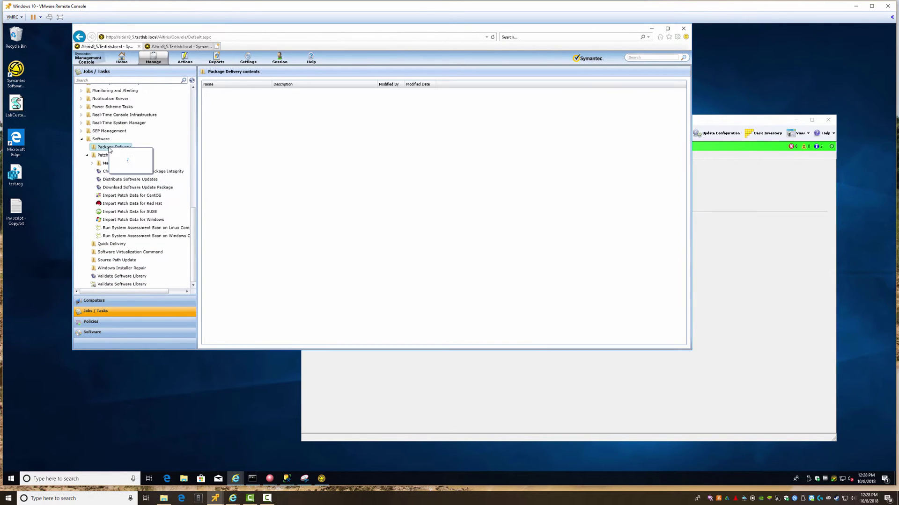
mouse_move(135, 216)
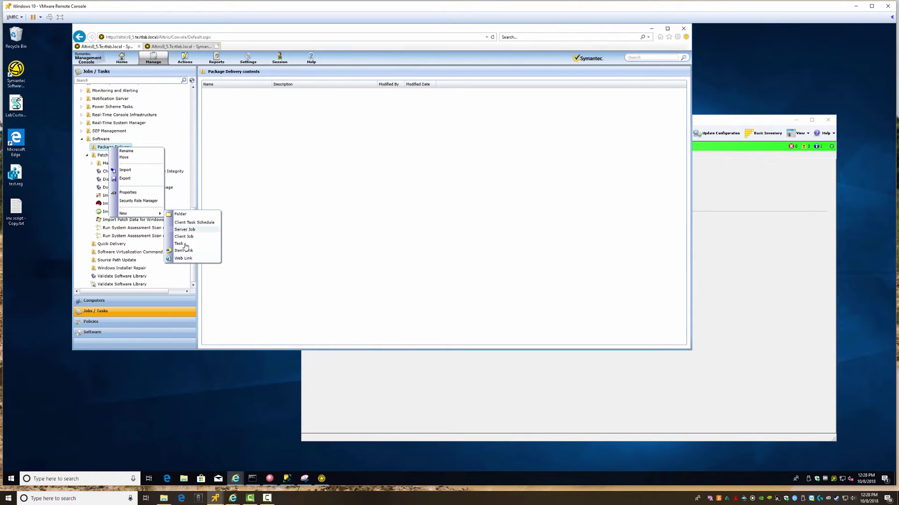
left_click(184, 229)
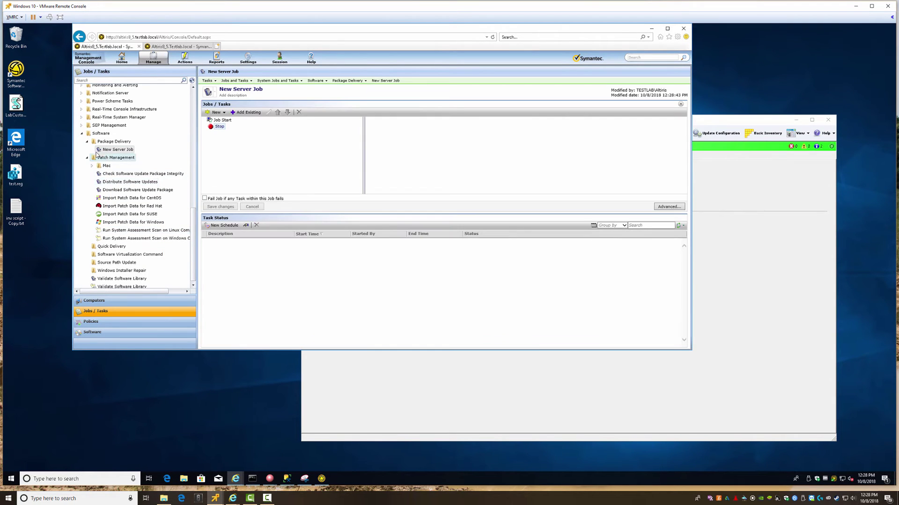
left_click(216, 113)
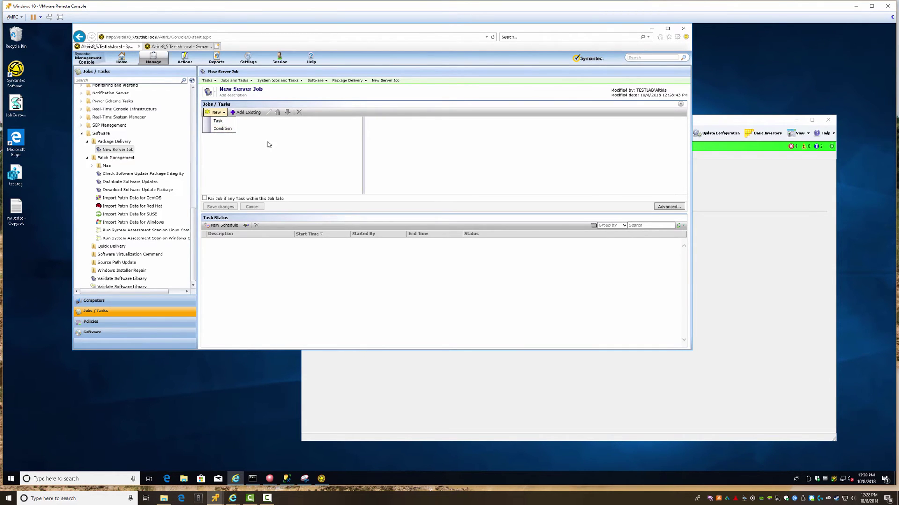
Add a New Client Job under Package Delivery
right_click(113, 142)
mouse_move(132, 208)
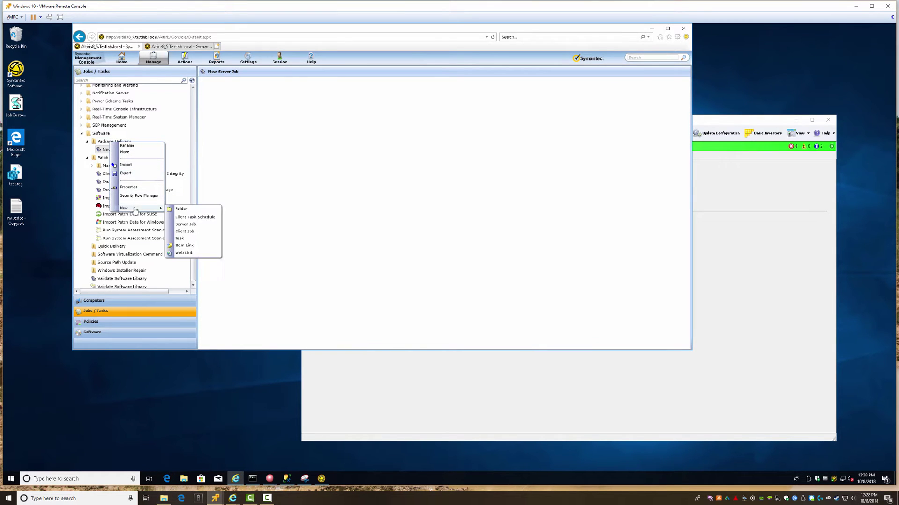
left_click(185, 231)
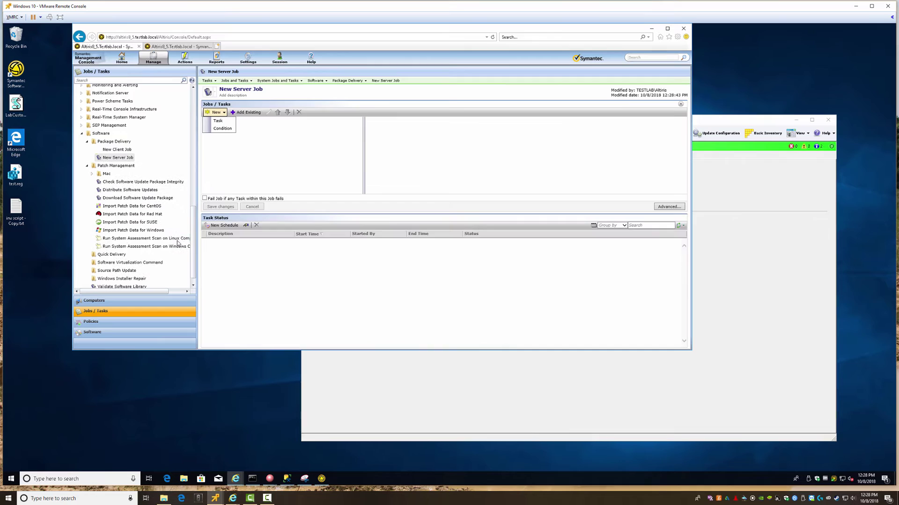
Start a new task in Package Delivery via New > Task
right_click(114, 142)
mouse_move(133, 208)
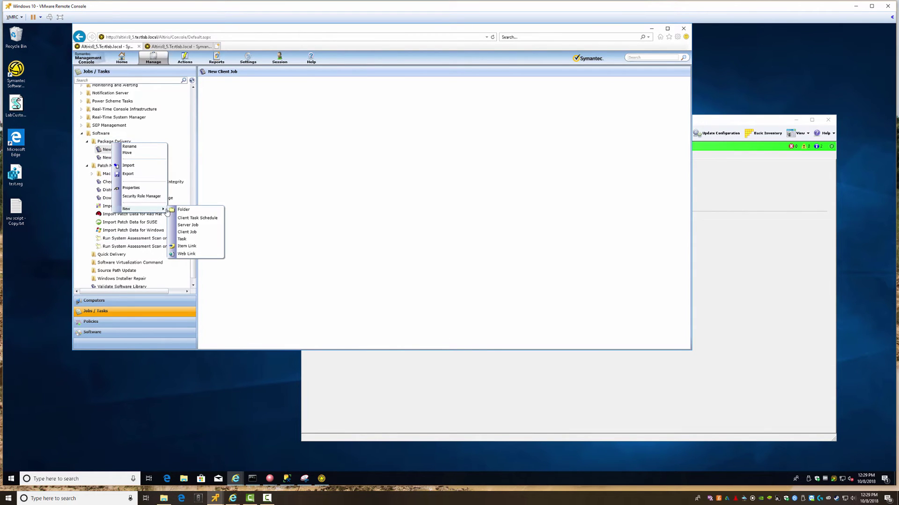
left_click(192, 239)
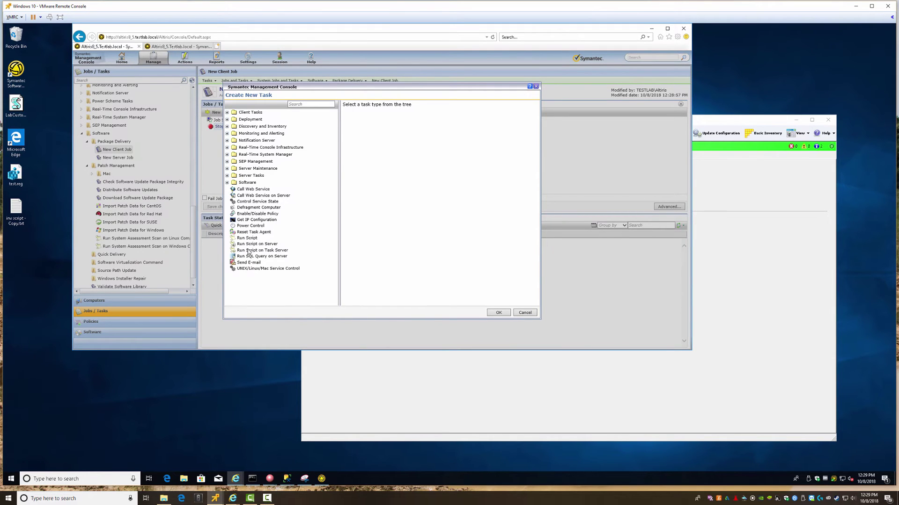
Expand the task-type folders, previewing Update BIOS Settings and Deploy Image
left_click(227, 183)
left_click(227, 176)
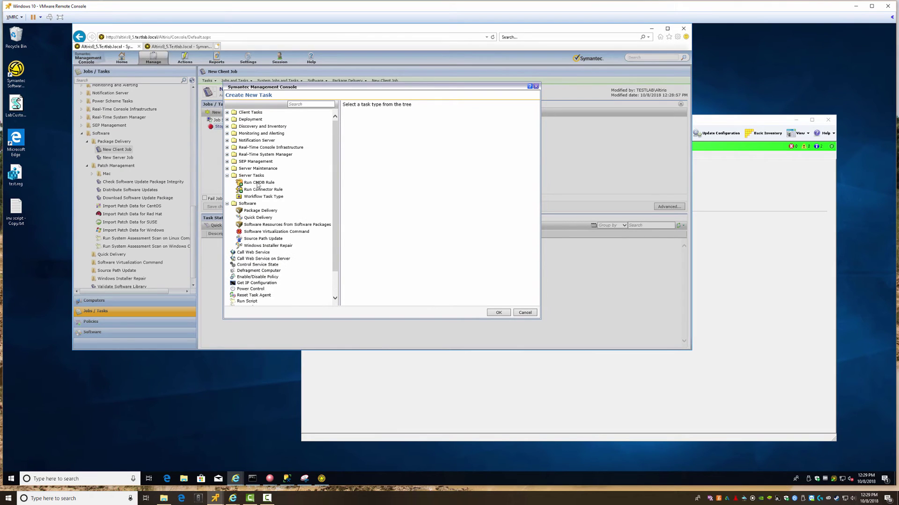
left_click(227, 168)
left_click(226, 162)
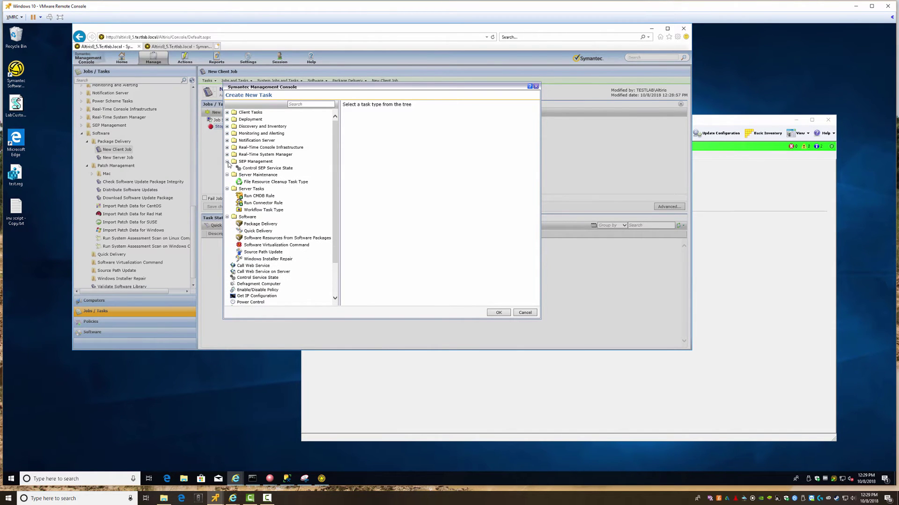
left_click(227, 155)
left_click(227, 148)
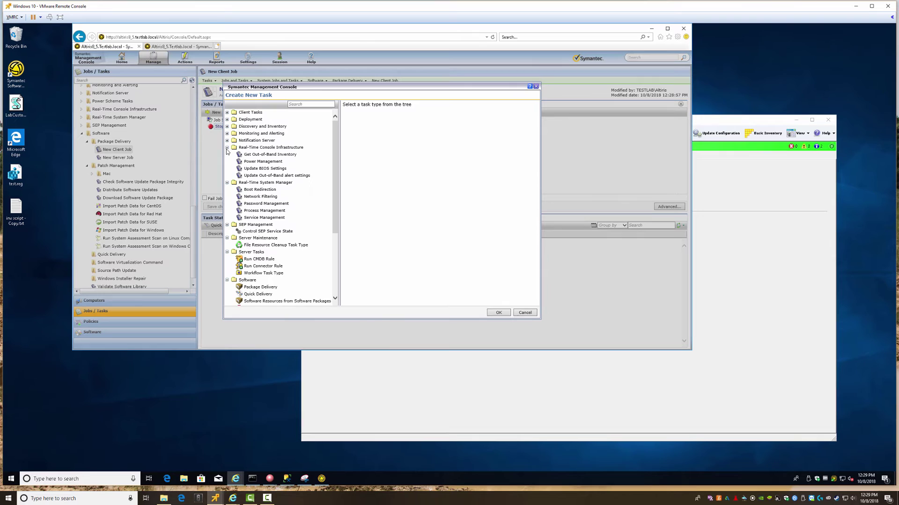
left_click(259, 169)
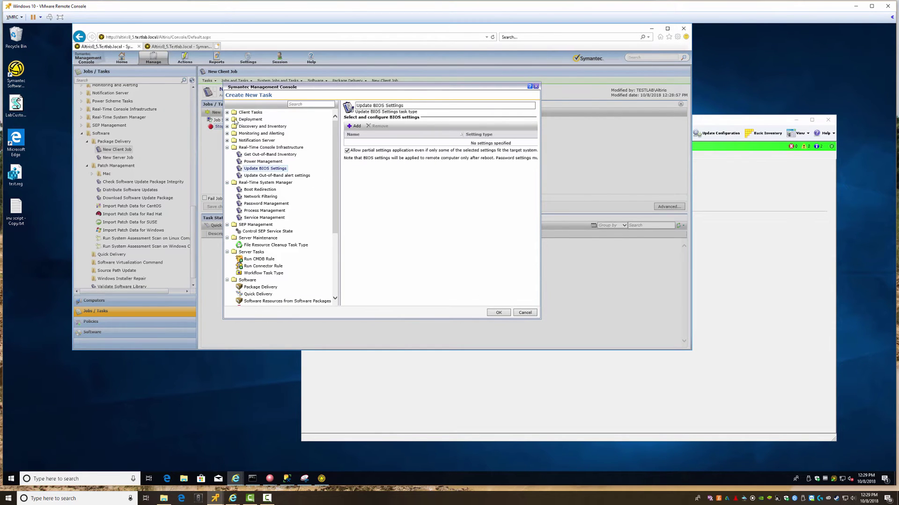
left_click(227, 119)
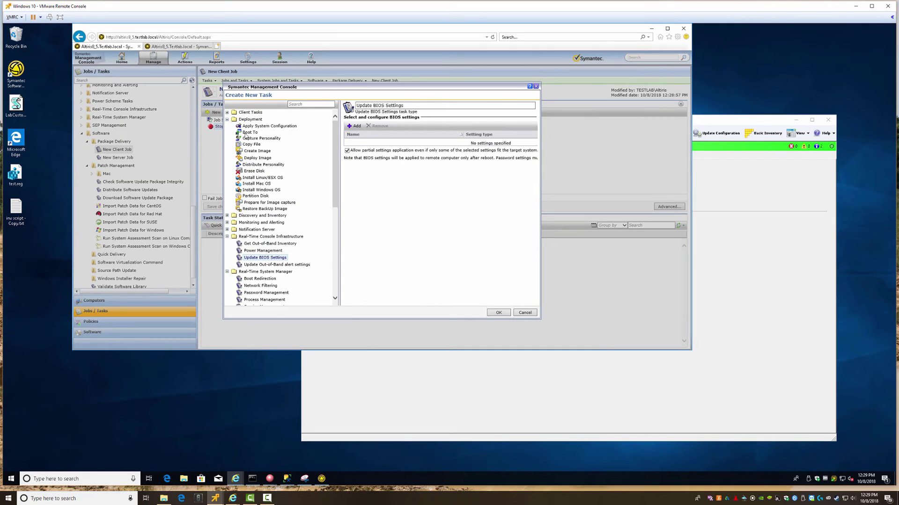
left_click(253, 158)
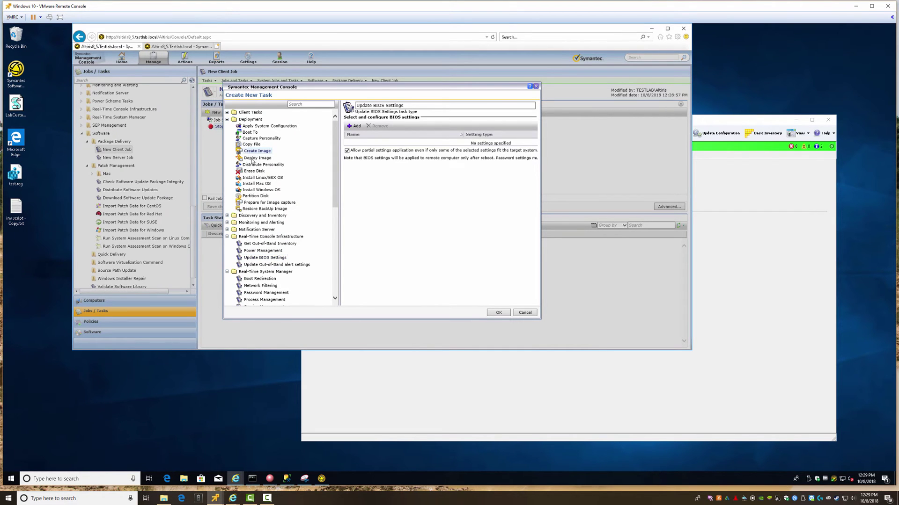
Choose Power Scheme Settings Task under Client Tasks > Power Scheme Tasks
left_click(231, 119)
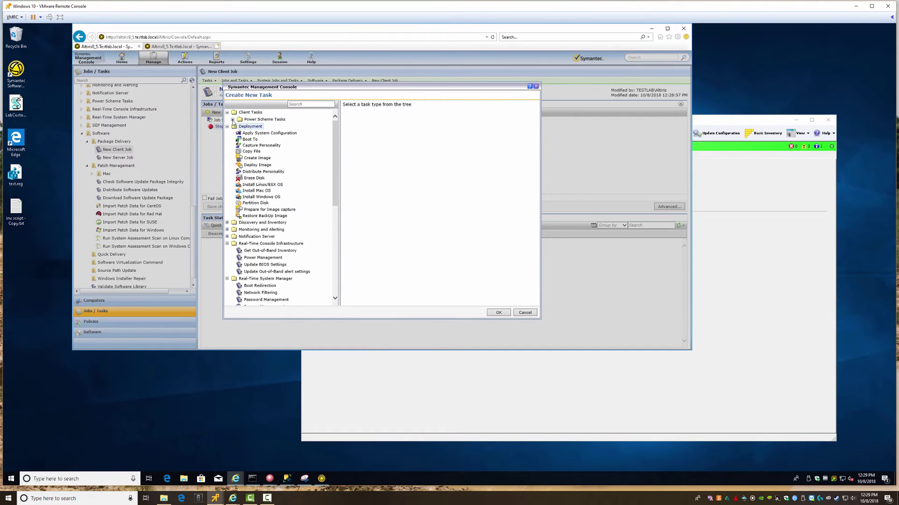
left_click(233, 120)
left_click(280, 127)
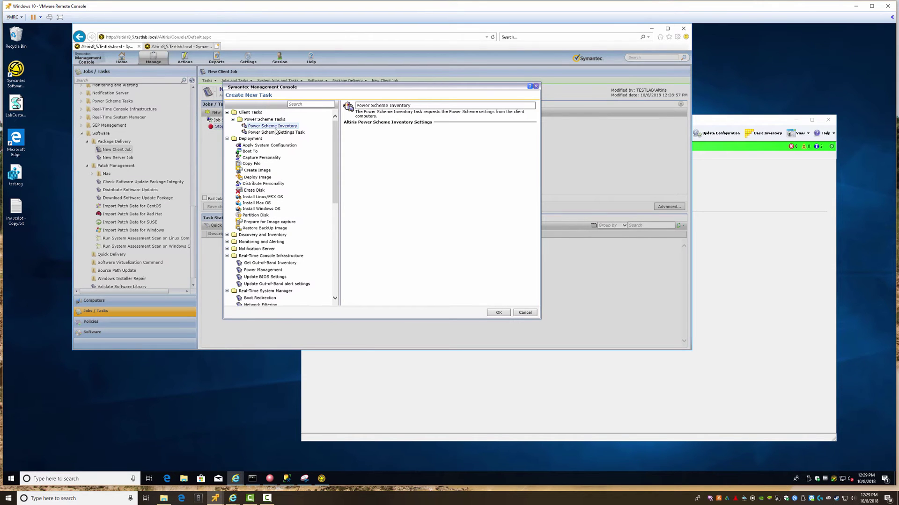
left_click(274, 133)
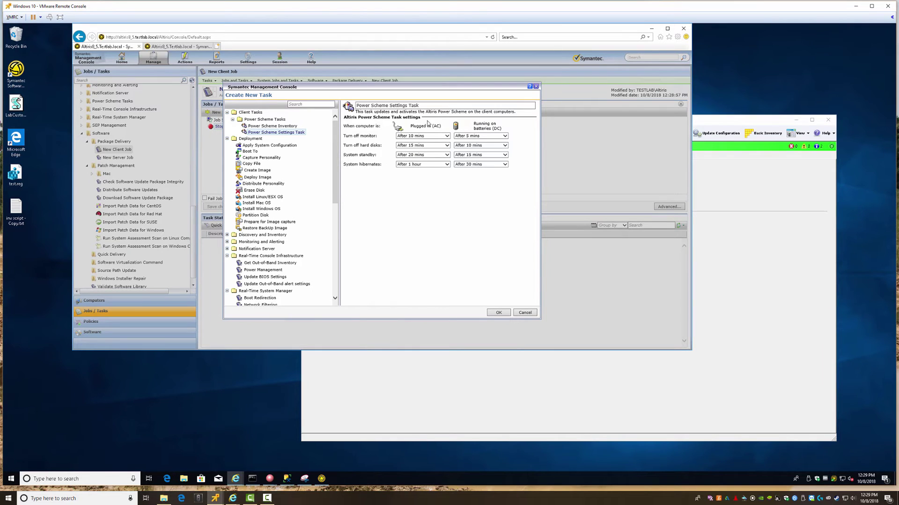
Confirm High performance uses Never for display and sleep, then save the Power Scheme Settings Task
right_click(11, 479)
left_click(56, 295)
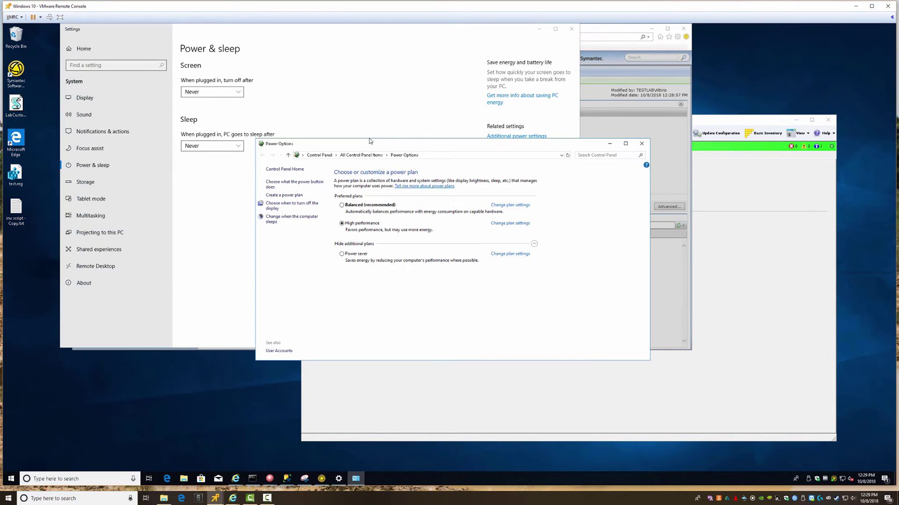
left_click_drag(372, 146, 317, 224)
left_click(572, 29)
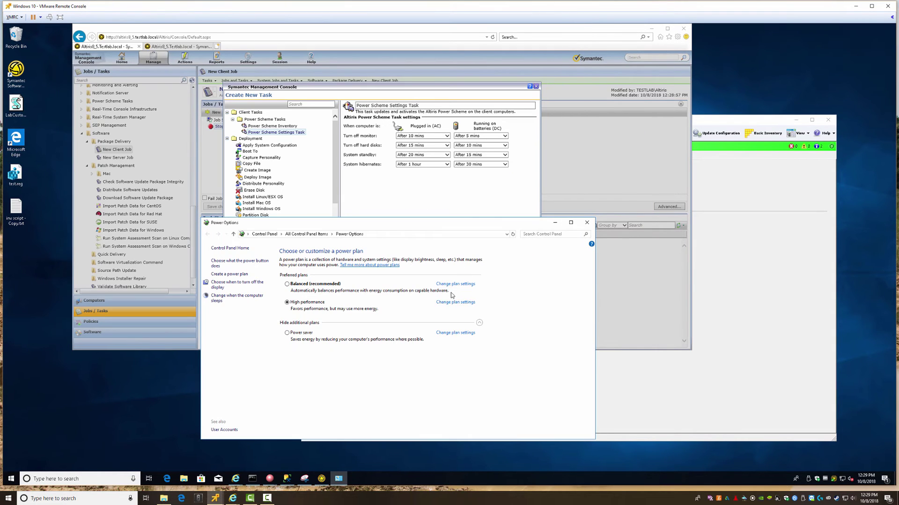
left_click(451, 303)
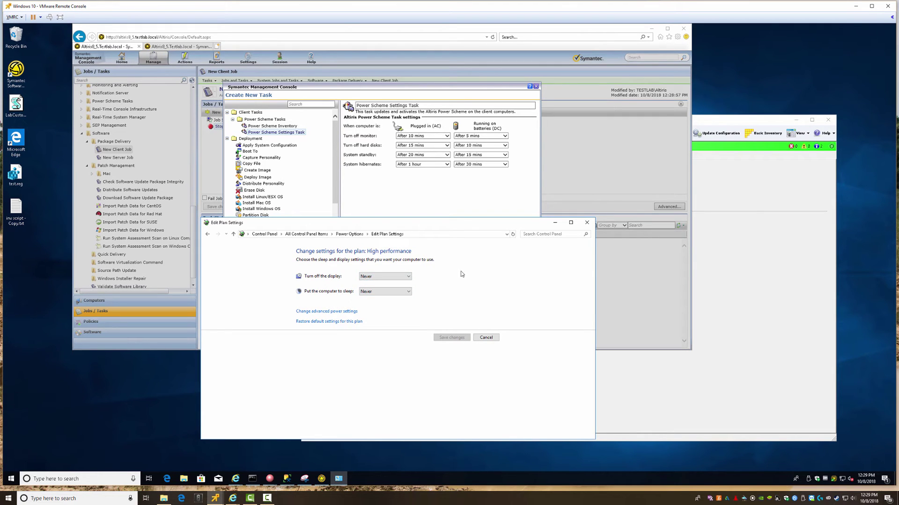
left_click(448, 183)
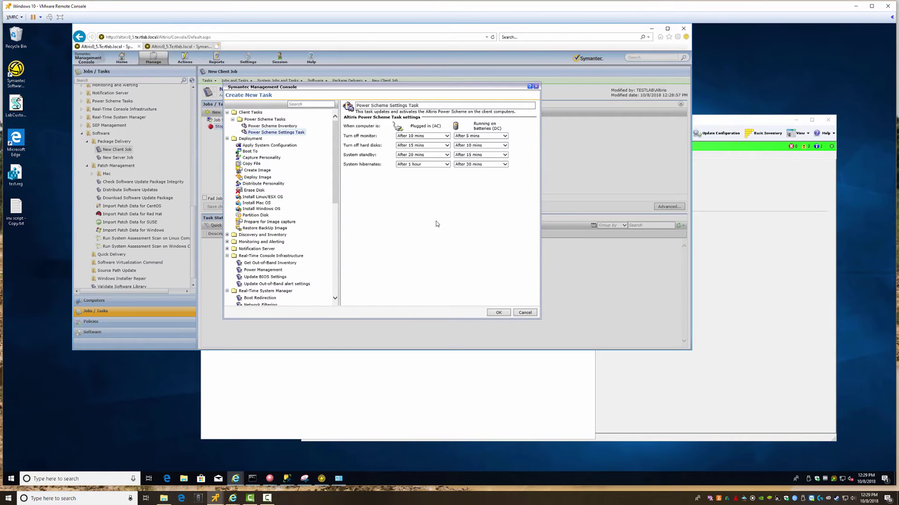
left_click(499, 312)
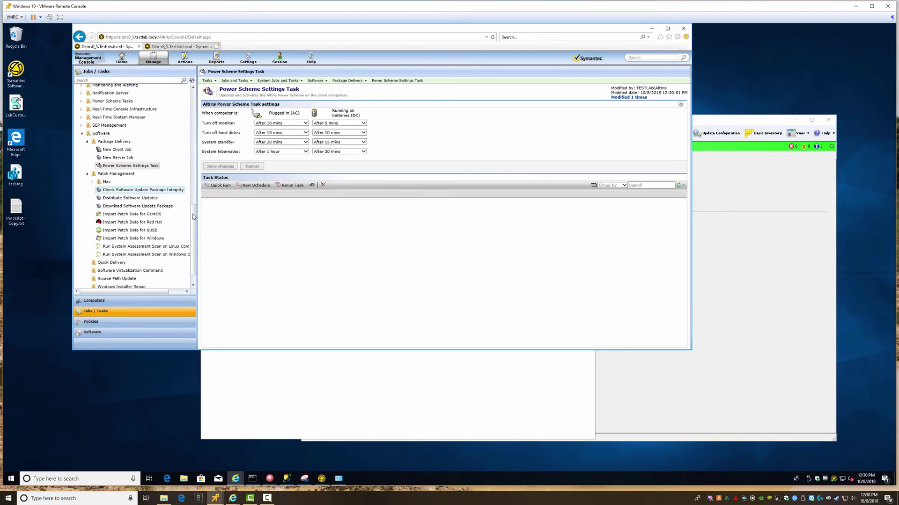
Drag Power Scheme Settings Task up onto 1. Lab Jobs and Tasks, beside Update Client Configuration
left_click_drag(191, 212, 191, 177)
scroll(190, 173, "down", 1)
left_click_drag(118, 265, 117, 131)
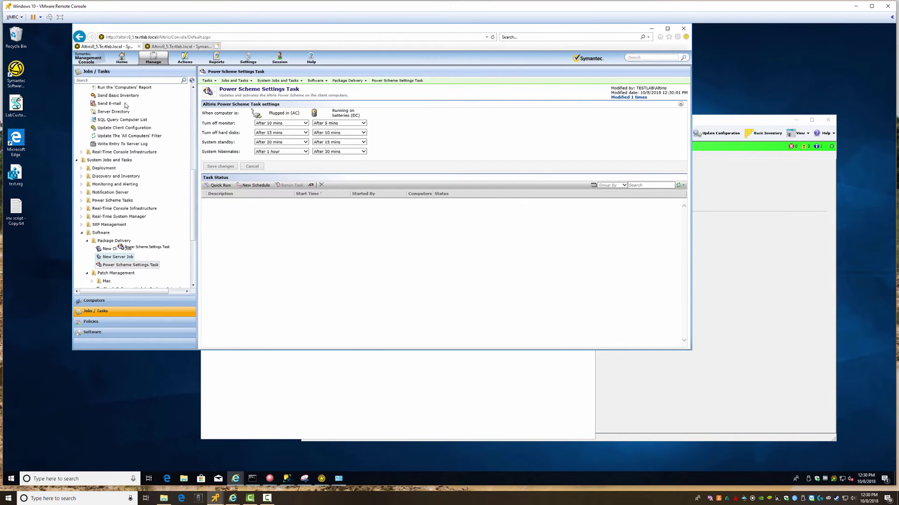
left_click_drag(124, 102, 109, 93)
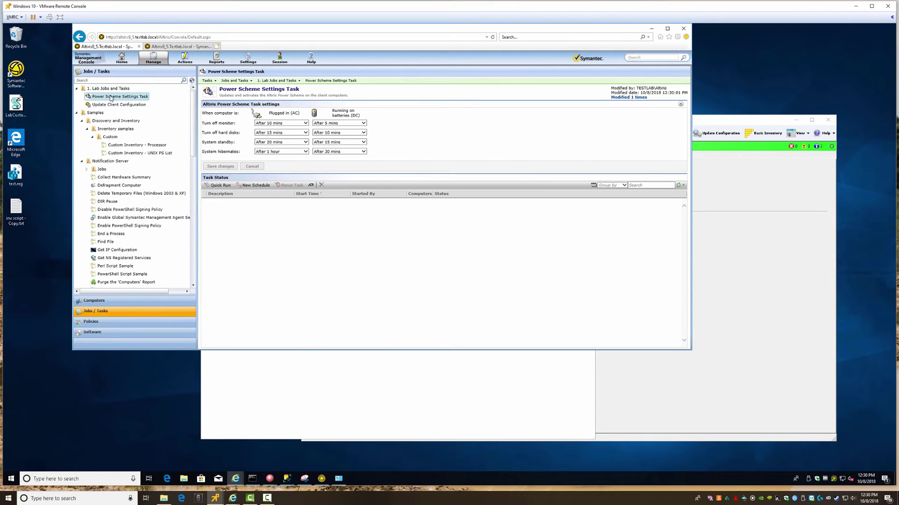
Retitle the Power Scheme Settings Task as 'Accounting Power Scheme'
right_click(111, 97)
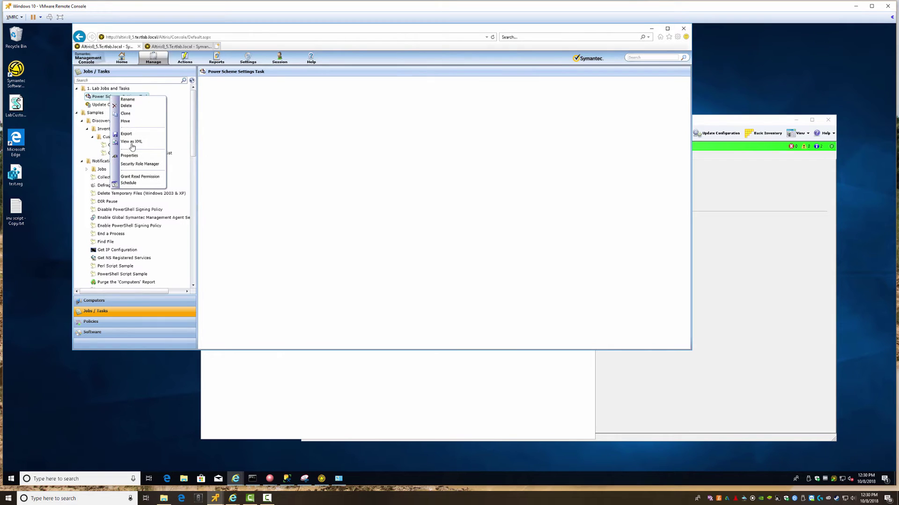
left_click(130, 100)
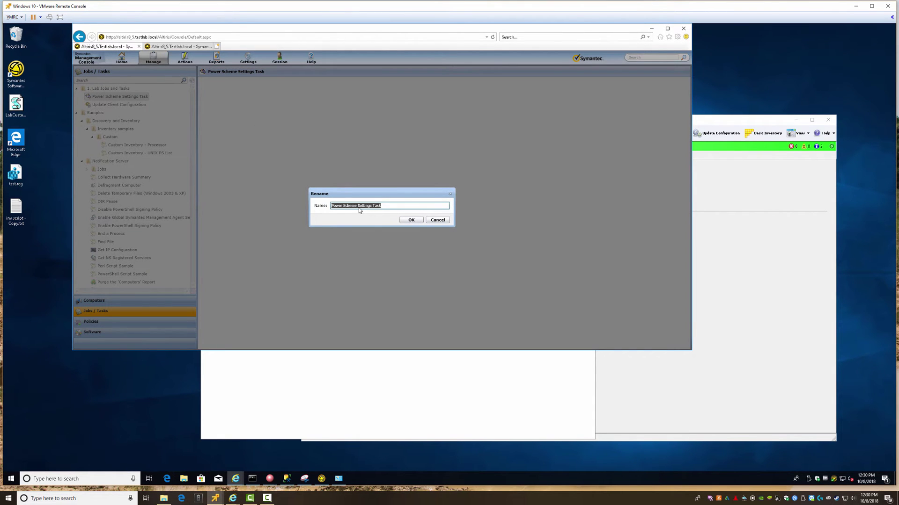
type("Ac")
type("counting Power Scheme")
key("Return")
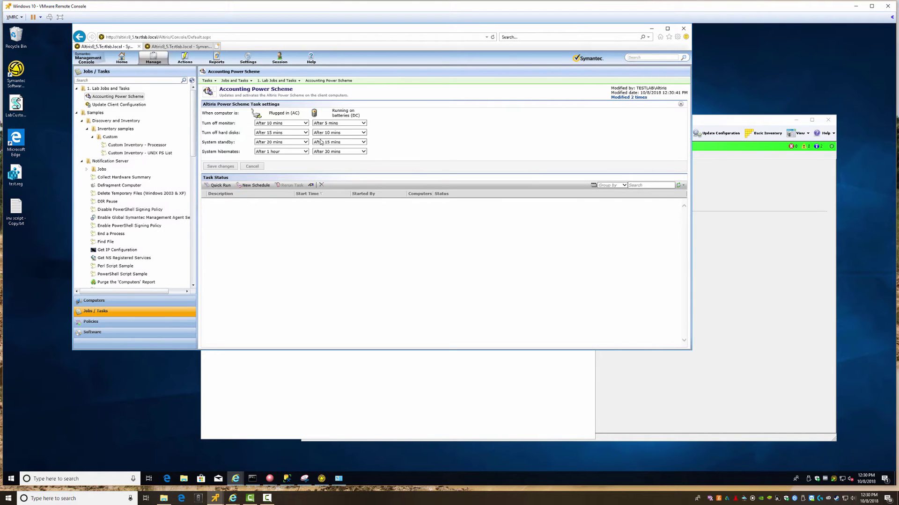
Dismiss the Quick Run prompt and drag Accounting Power Scheme onto a computer to open New Schedule
left_click(220, 186)
left_click(319, 216)
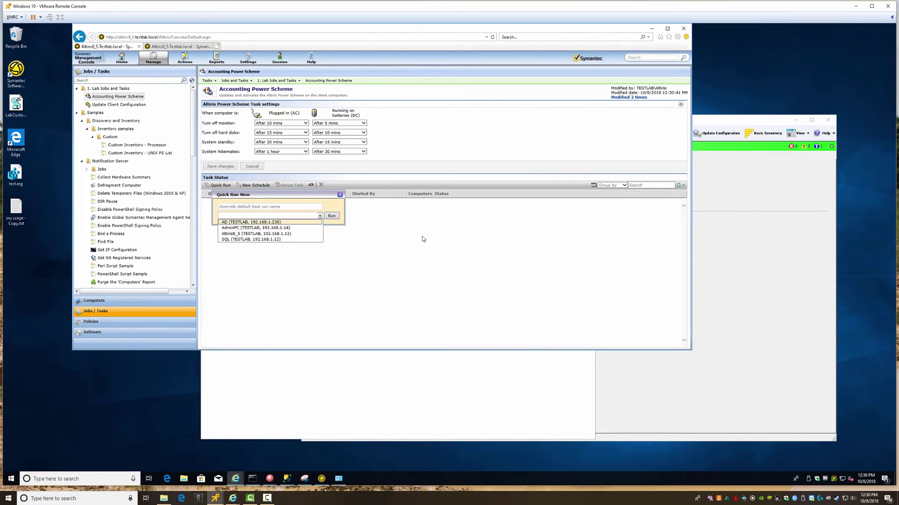
left_click(400, 230)
left_click(340, 195)
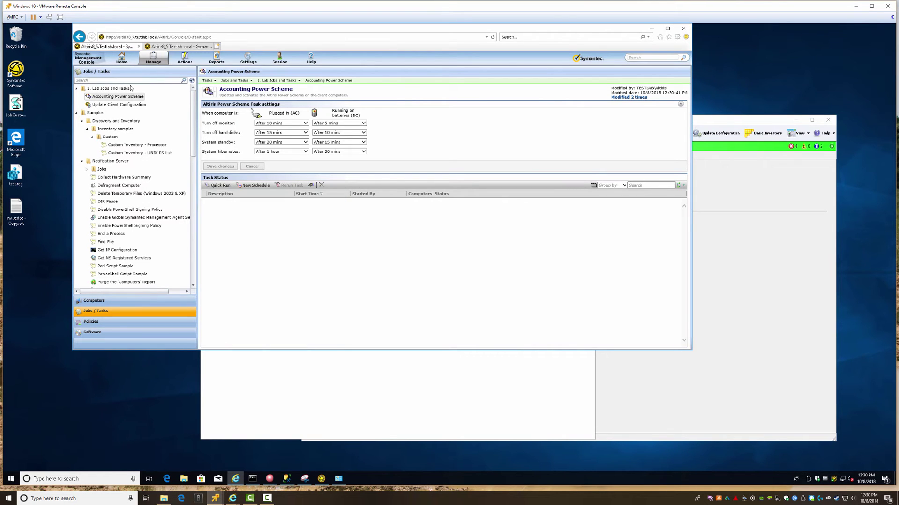
left_click_drag(111, 97, 221, 113)
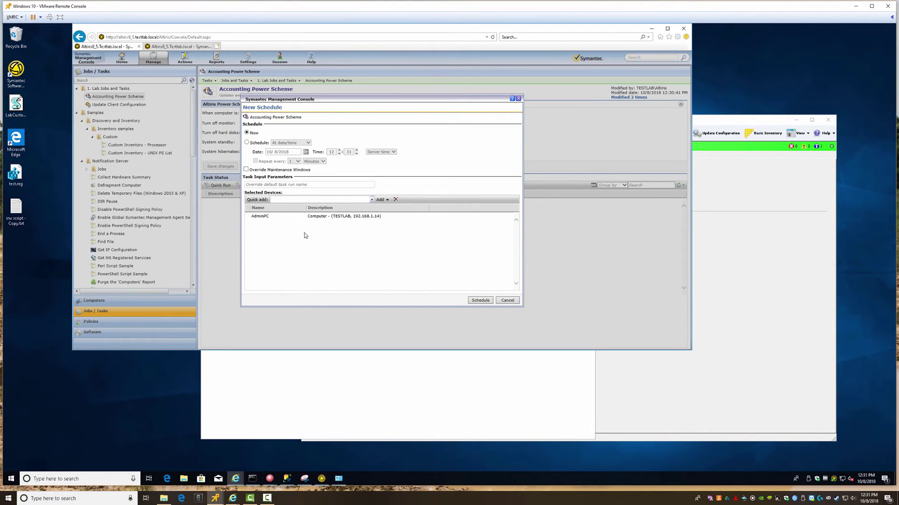
Schedule Accounting Power Scheme to run now on AdminPC and refresh the run's per-computer status
left_click(478, 301)
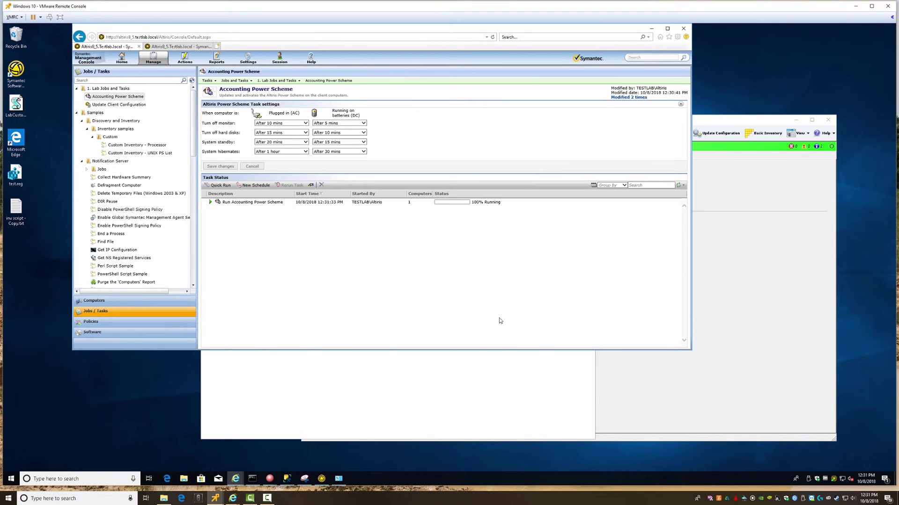
left_click(254, 204)
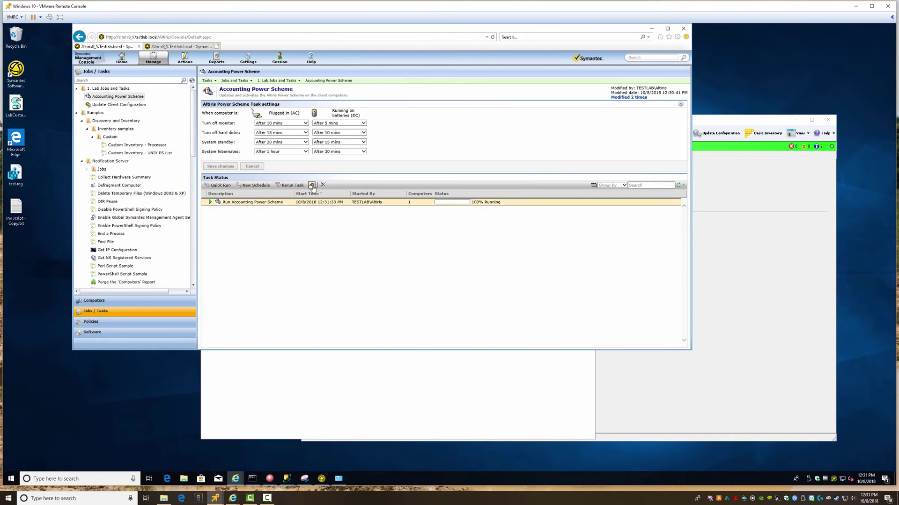
left_click(311, 185)
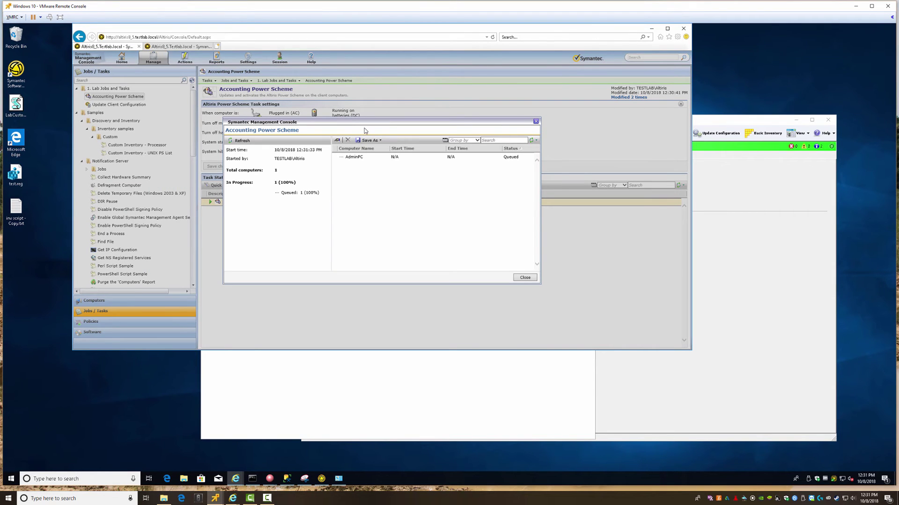
left_click(532, 141)
left_click(531, 140)
Have the Symantec Management Agent check for new tasks and review its task history
left_click(498, 380)
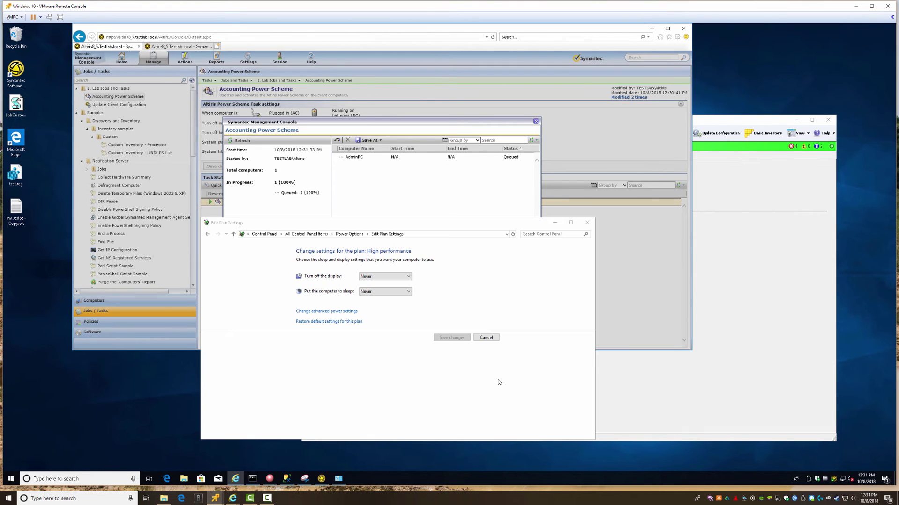
left_click(633, 397)
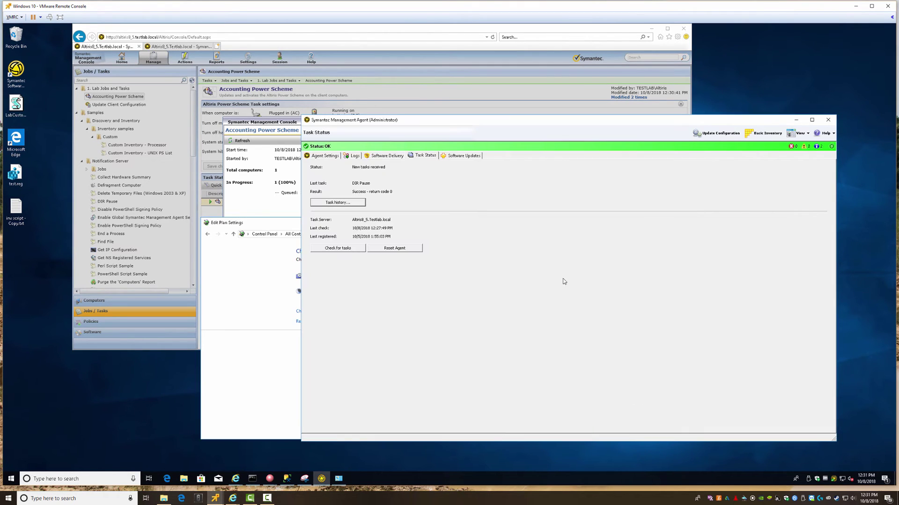
left_click(350, 249)
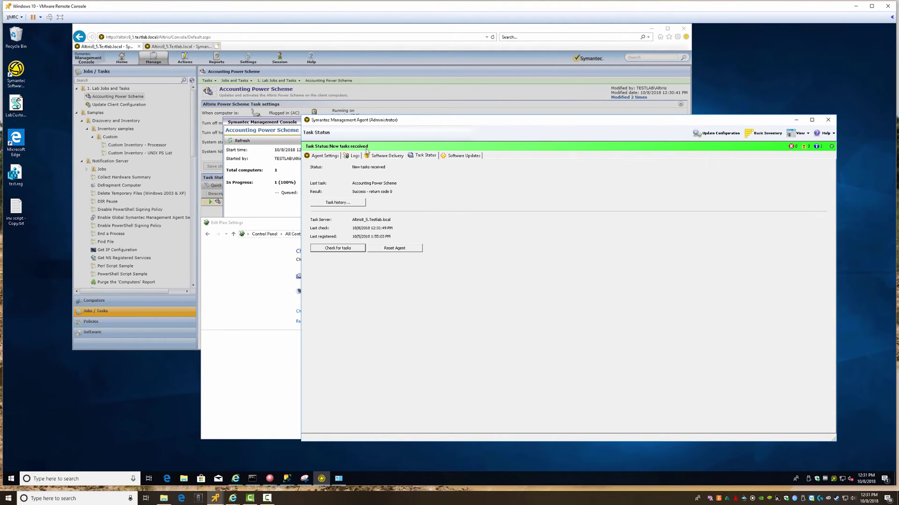
left_click(351, 206)
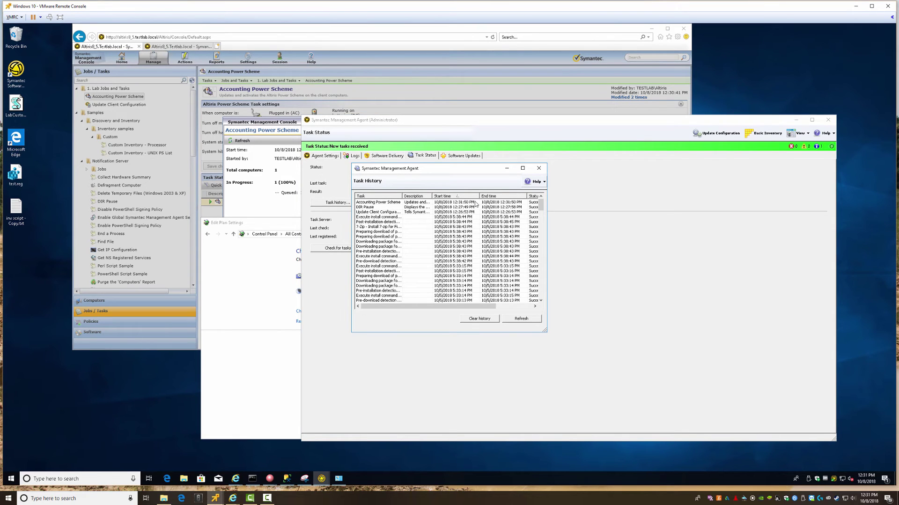
left_click(539, 168)
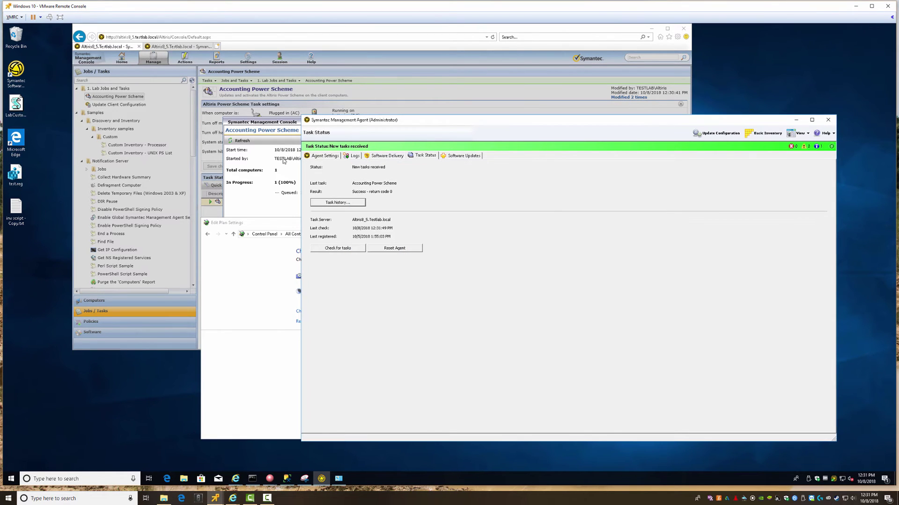
Open the Accounting Power Scheme plan settings from the Power Options list to check its timeouts
left_click(275, 226)
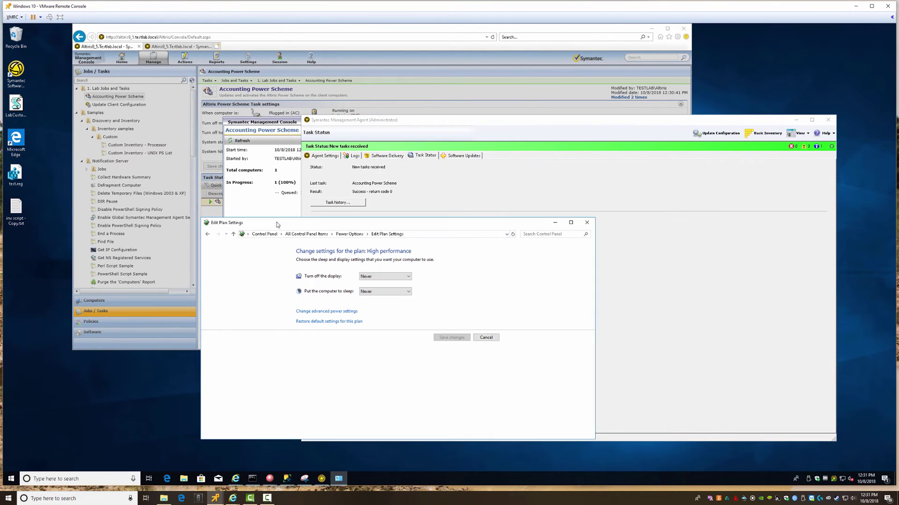
left_click(349, 234)
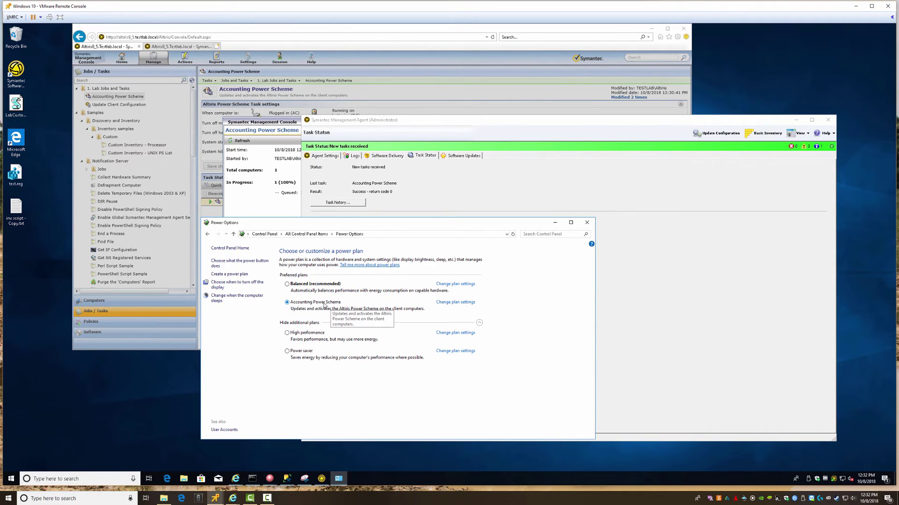
left_click(453, 302)
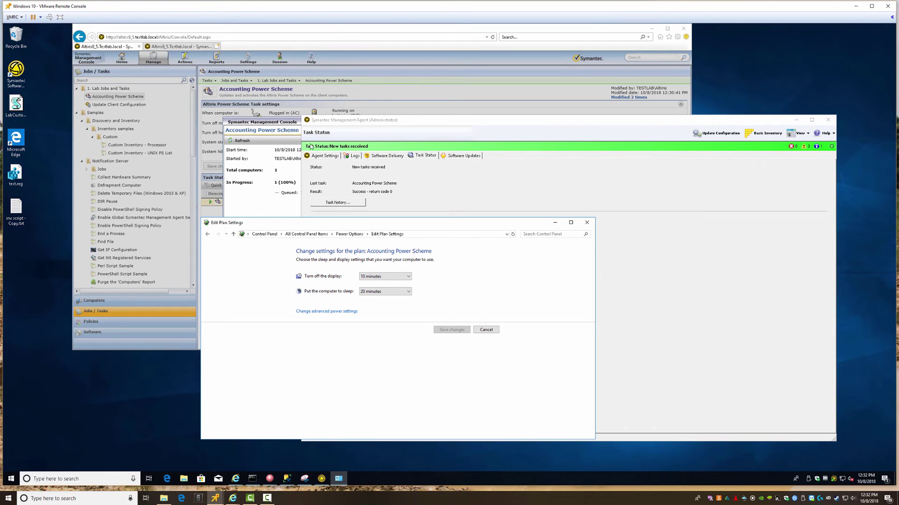
Close the run details and clone Accounting Power Scheme as 'Lab Full Power Power Scheme'
left_click(290, 123)
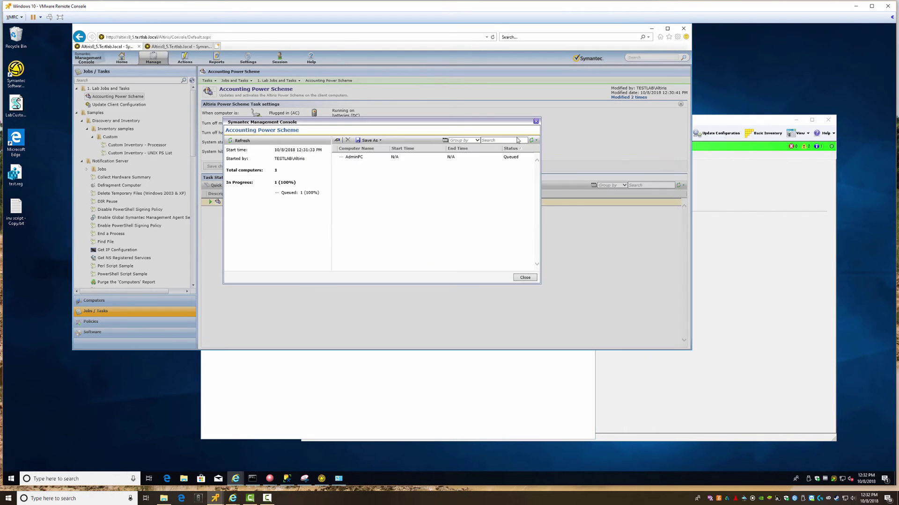
left_click(525, 278)
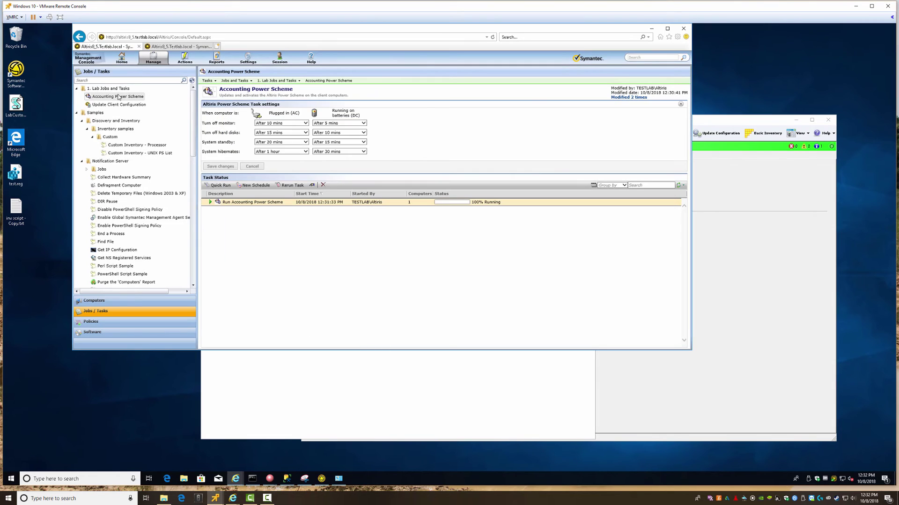
right_click(115, 98)
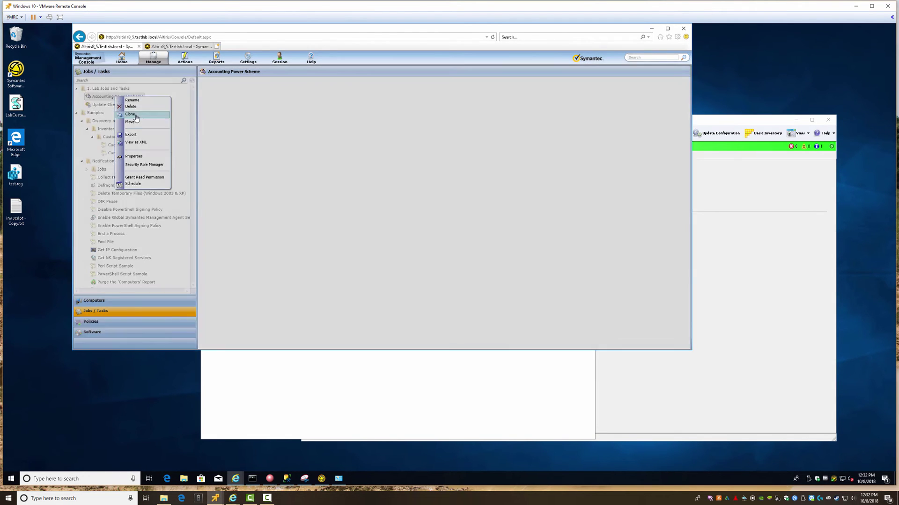
left_click(130, 114)
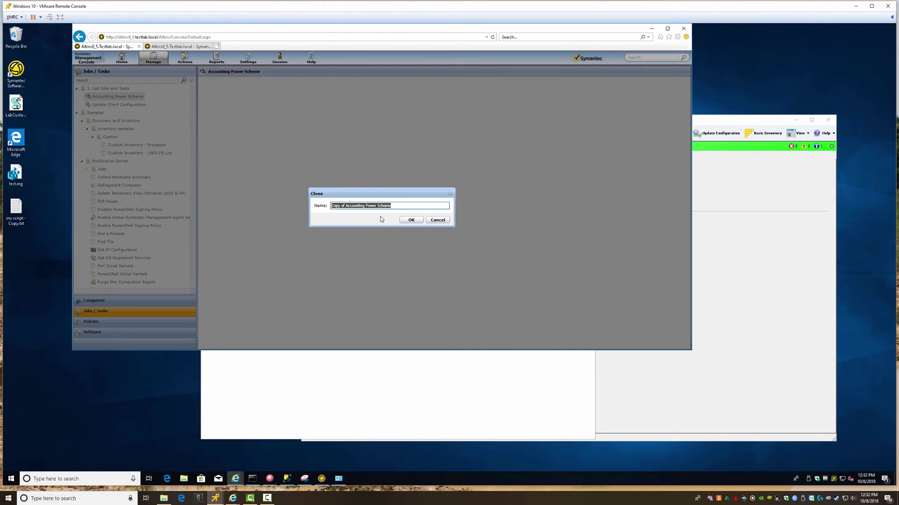
left_click(364, 206)
left_click_drag(364, 206, 323, 208)
type("Lab Full Power")
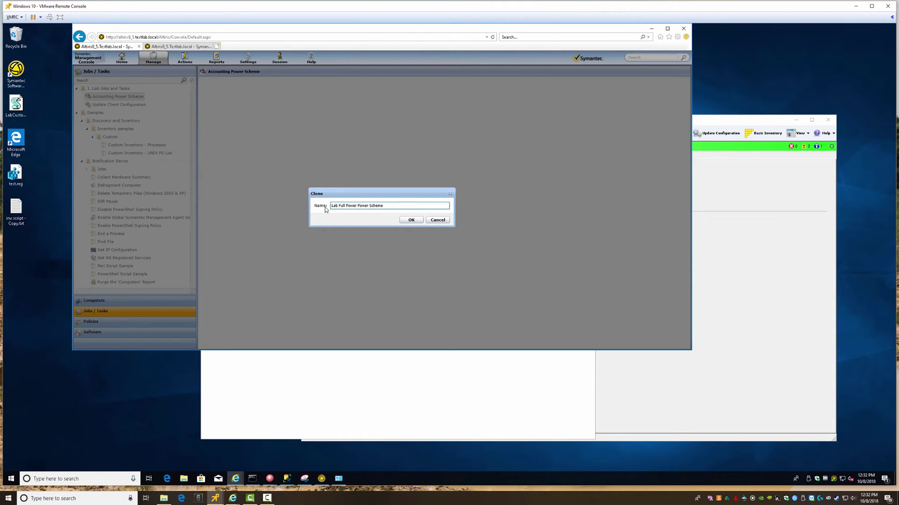
left_click(410, 220)
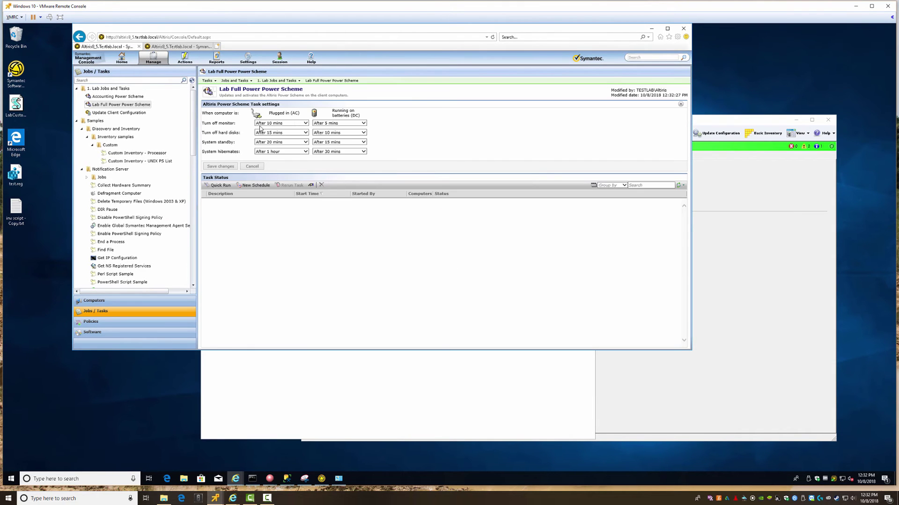
Set the plugged-in monitor, hard disk, standby and hibernate timeouts to Never
left_click(277, 124)
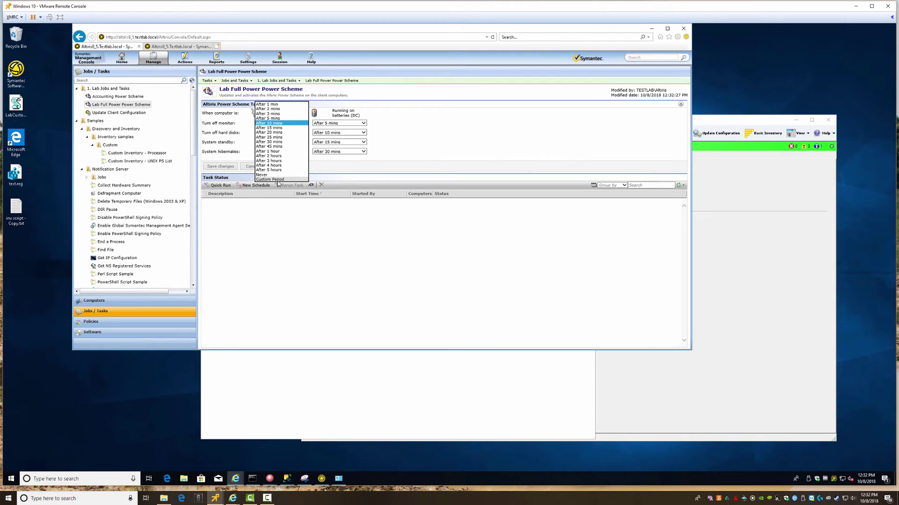
left_click(270, 175)
left_click(284, 133)
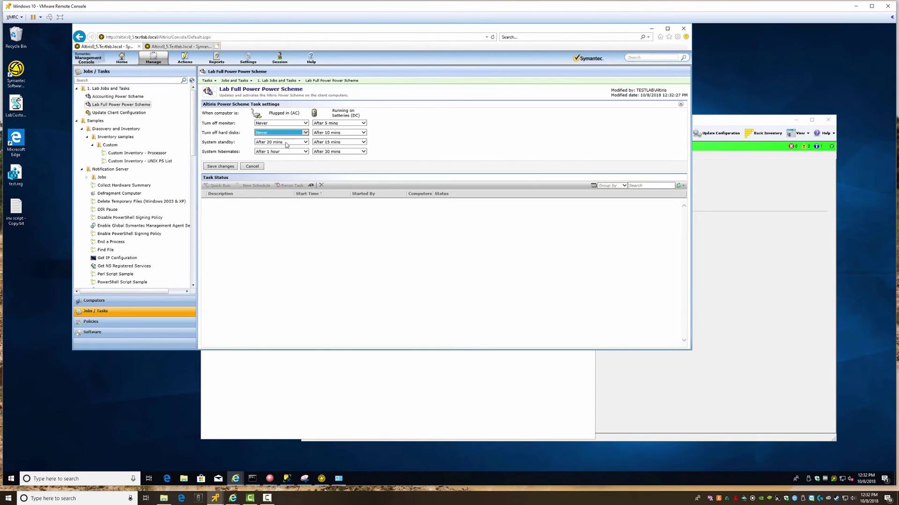
left_click(277, 172)
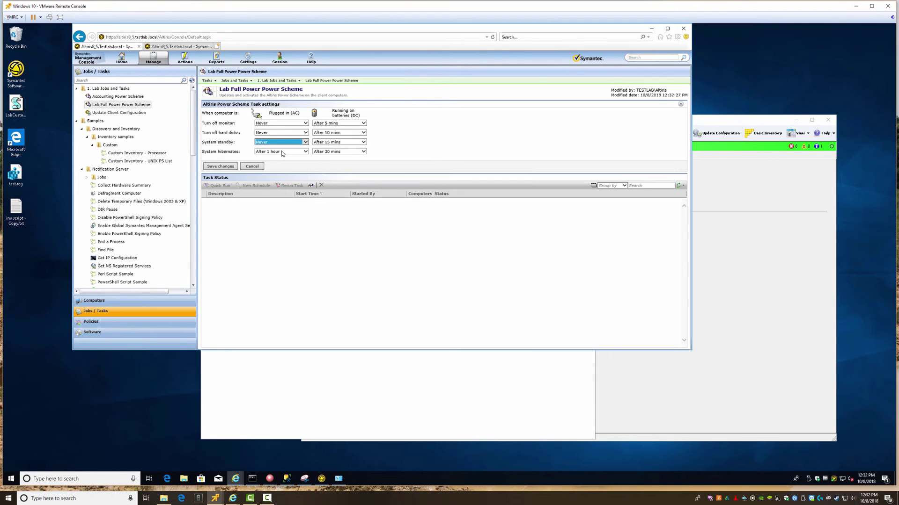
left_click(281, 141)
left_click(281, 182)
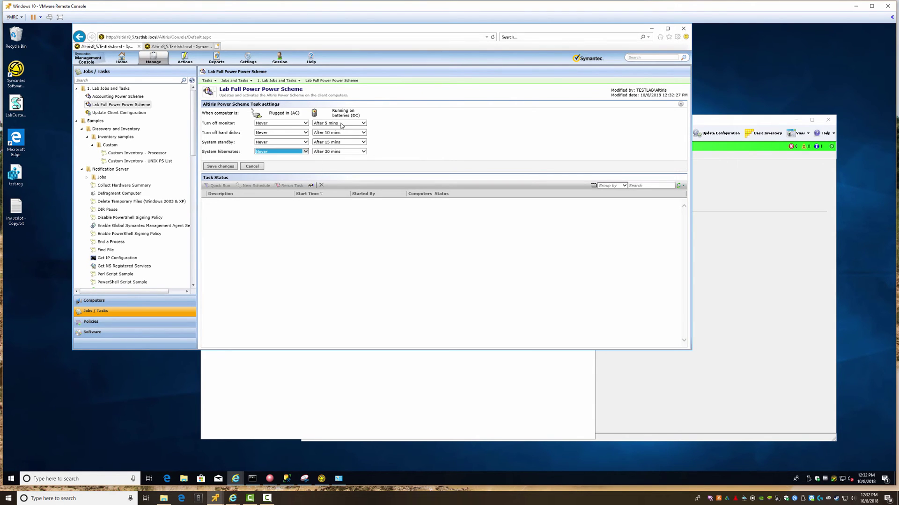
Set all four battery timeouts to Never and save the power scheme
left_click(343, 132)
left_click(344, 129)
left_click(341, 123)
left_click(341, 137)
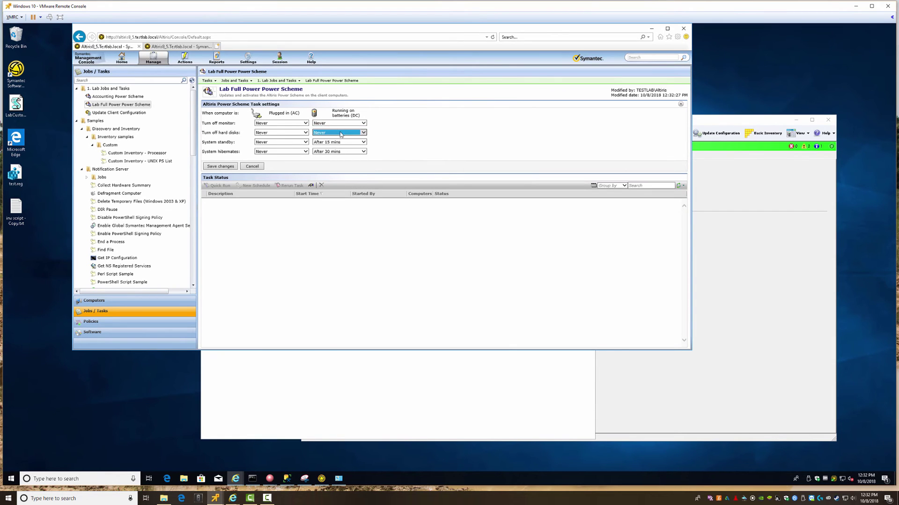
left_click(339, 143)
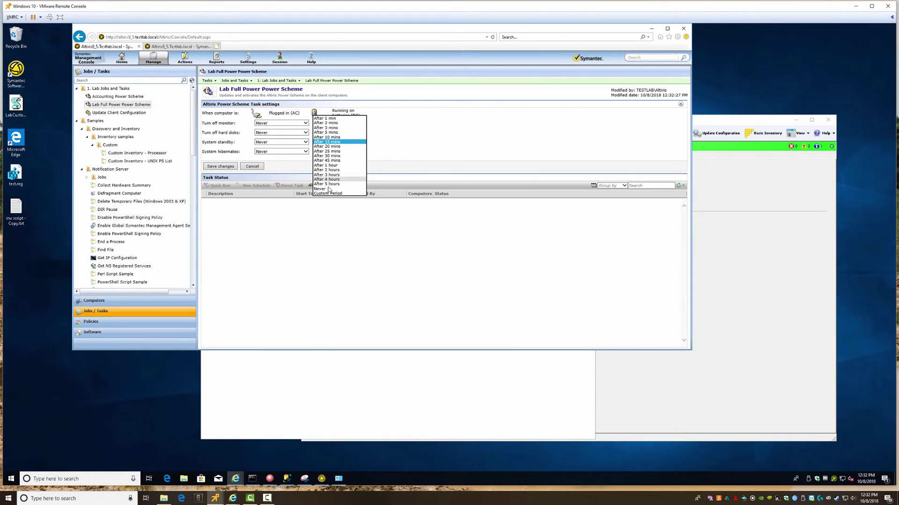
left_click(328, 189)
left_click(338, 152)
left_click(338, 153)
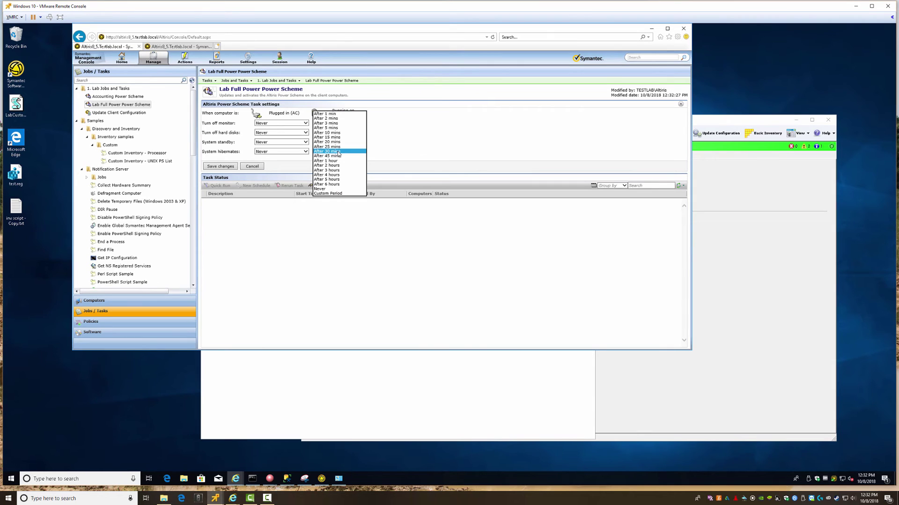
left_click(330, 189)
left_click(225, 168)
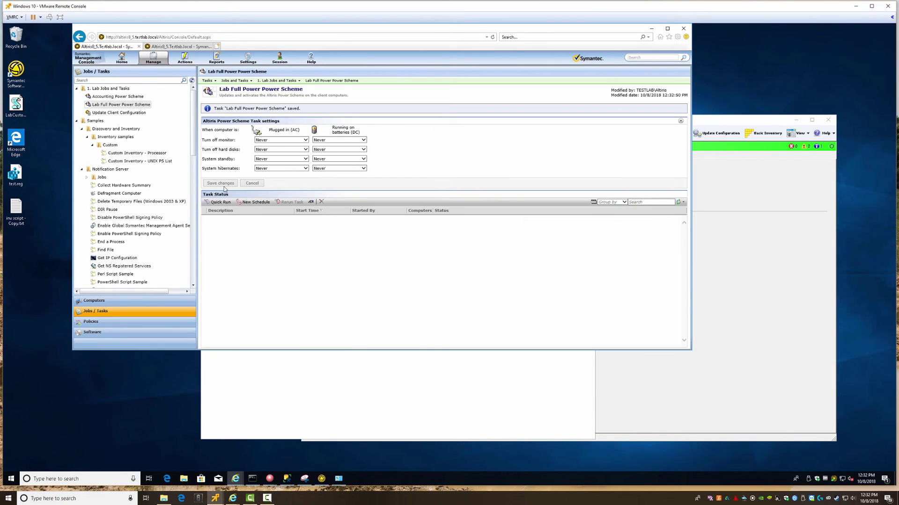
Start an immediate run of the task with AdminPC as the target
left_click(220, 202)
left_click(320, 233)
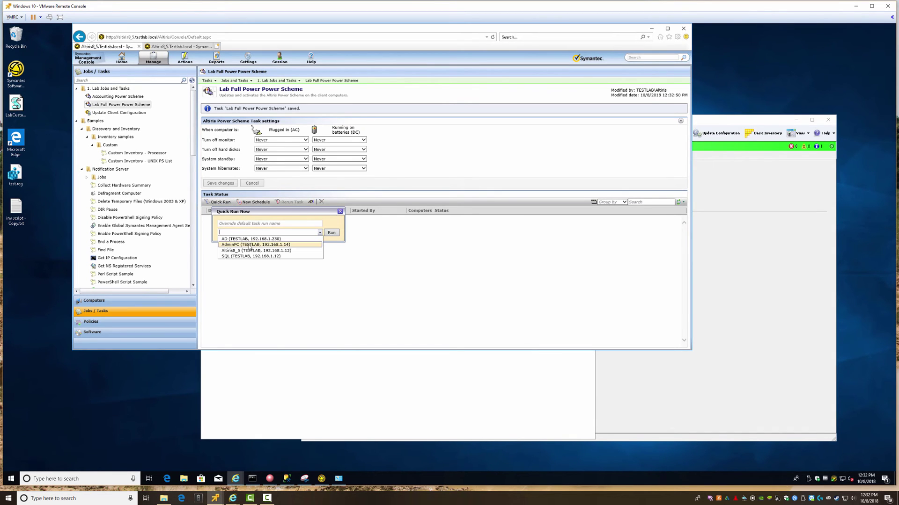
left_click(253, 247)
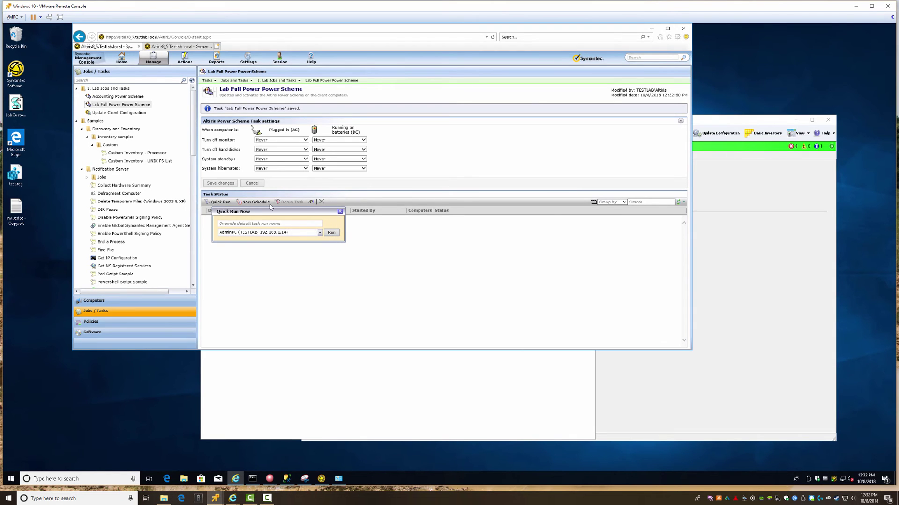
key("Return")
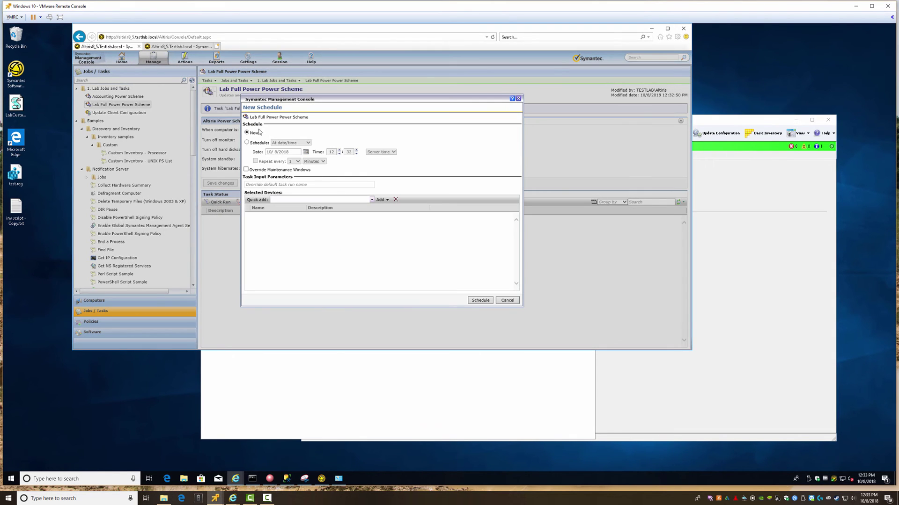
Add AD, AdminPC, Altiris8_5 and SQL as target computers and schedule the run now
left_click(382, 200)
mouse_move(398, 223)
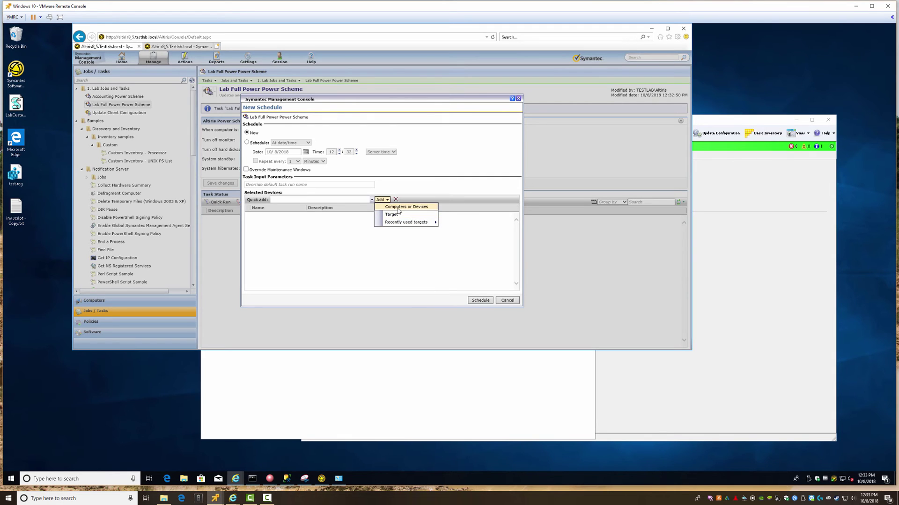
left_click(398, 208)
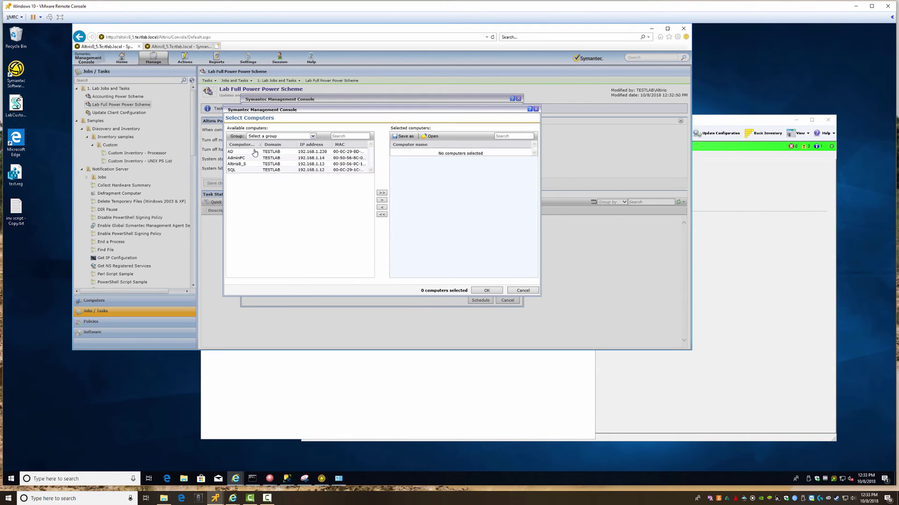
left_click(251, 151)
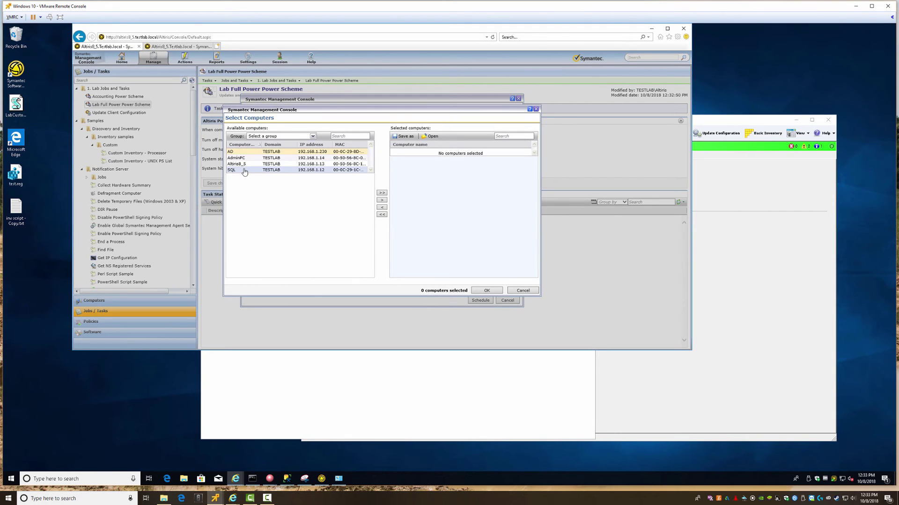
left_click(244, 171, "shift")
left_click(382, 200)
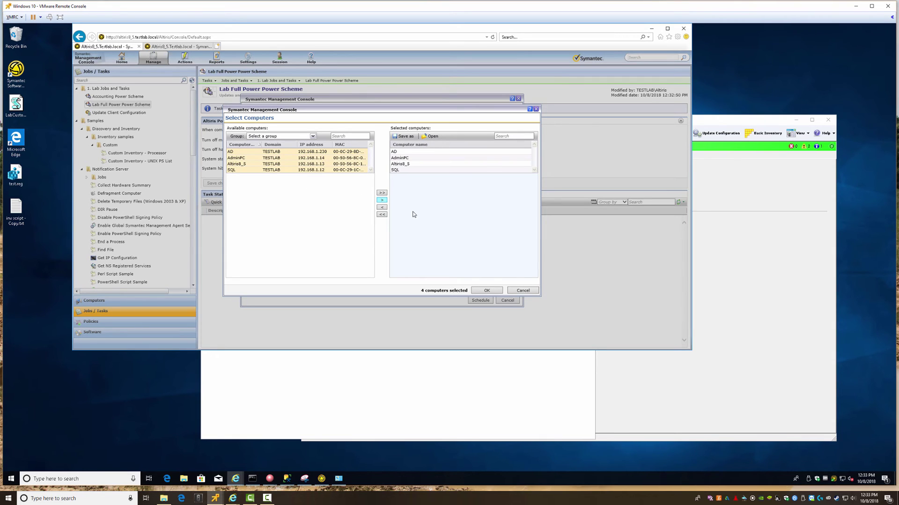
left_click(487, 290)
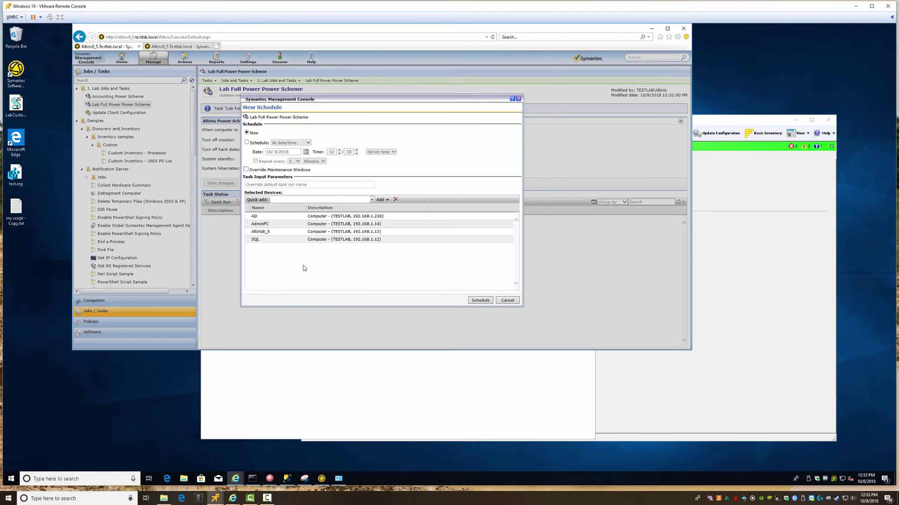
left_click(480, 300)
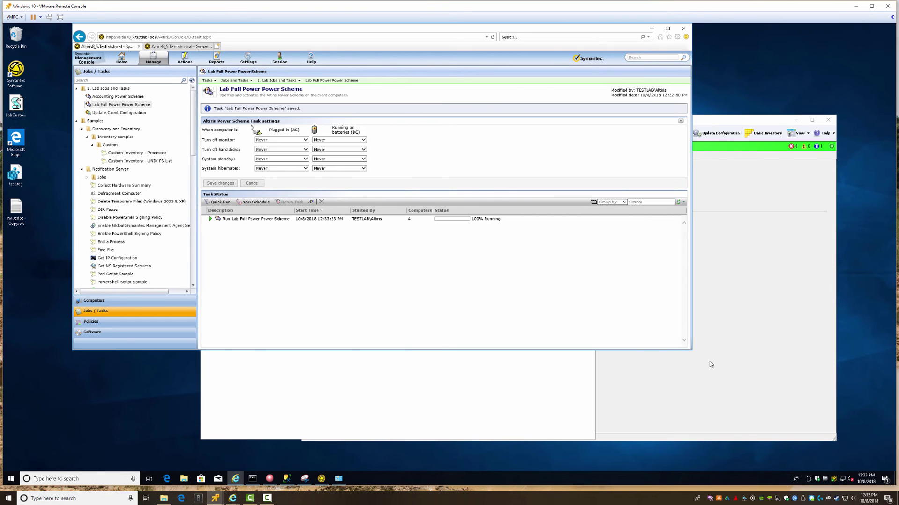
left_click(486, 388)
Have the agent check for new tasks and switch to the Altiris8_5 virtual machine
left_click(342, 248)
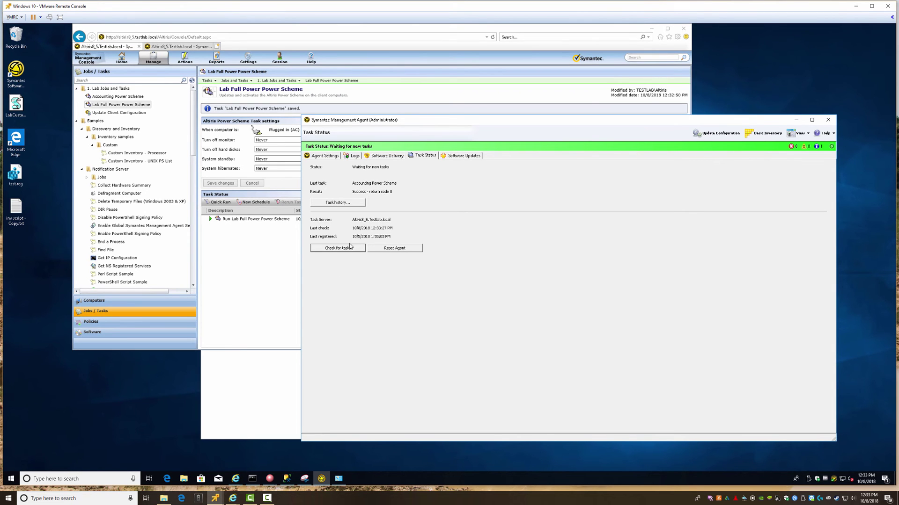
mouse_move(215, 498)
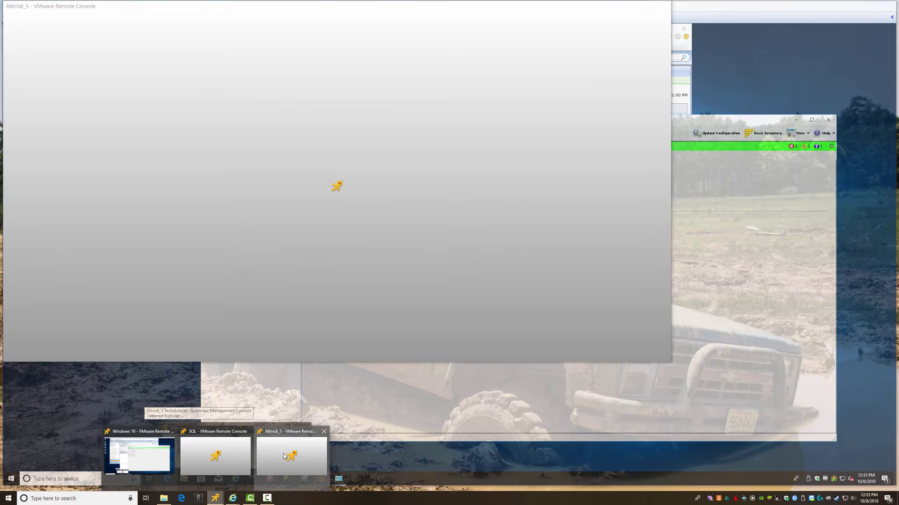
left_click(284, 456)
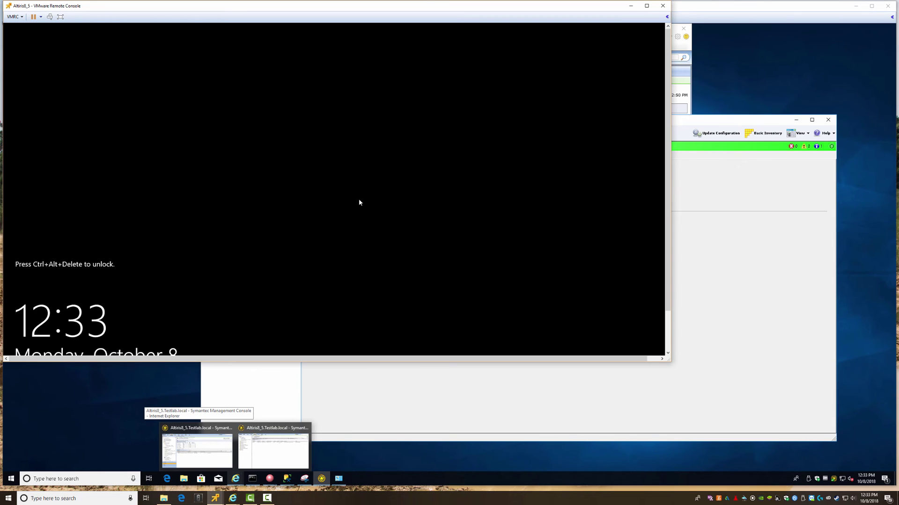
Sign in to Altiris8_5 with the account password and close the Windows update settings
key("ctrl+alt+Insert")
type("***")
key("Return")
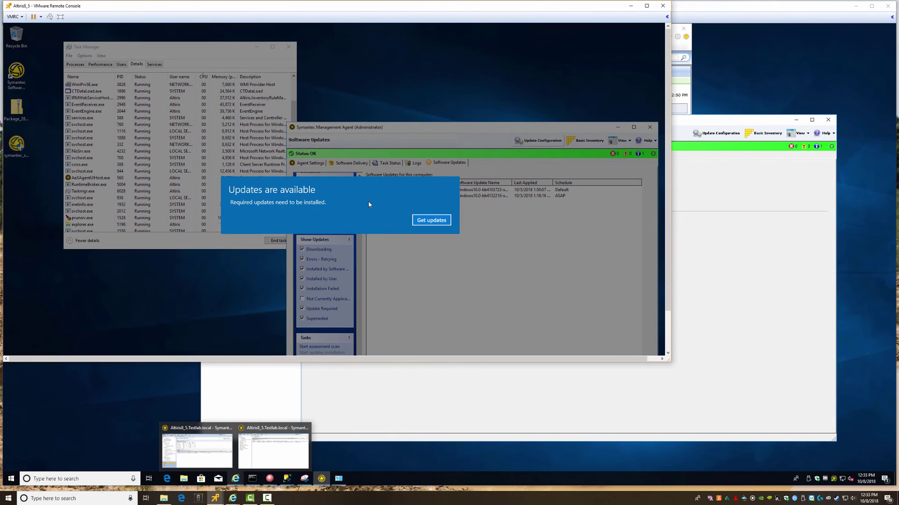
left_click(431, 220)
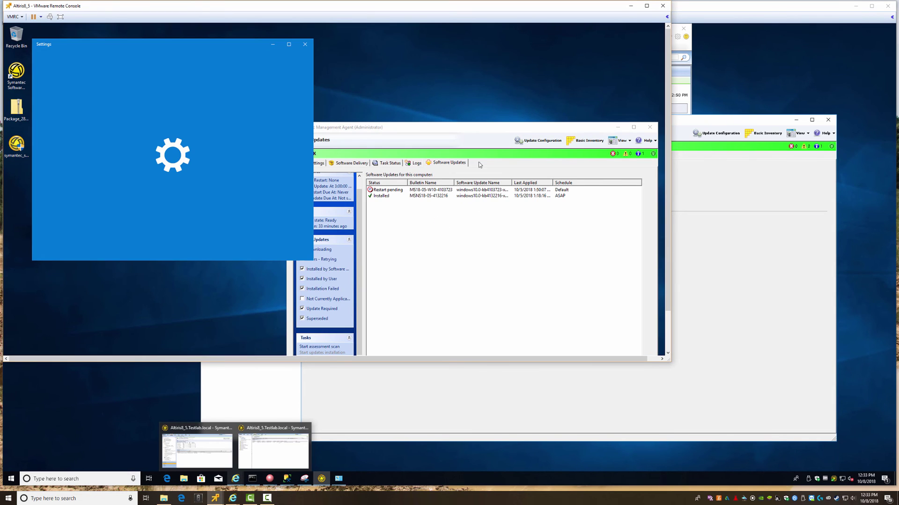
left_click(304, 44)
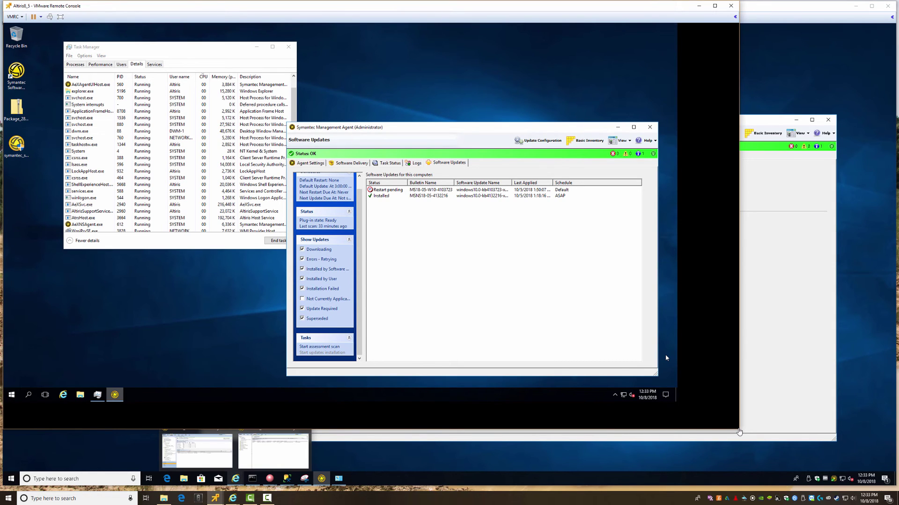
Switch to the SQL virtual machine and sign in with its password
left_click(216, 499)
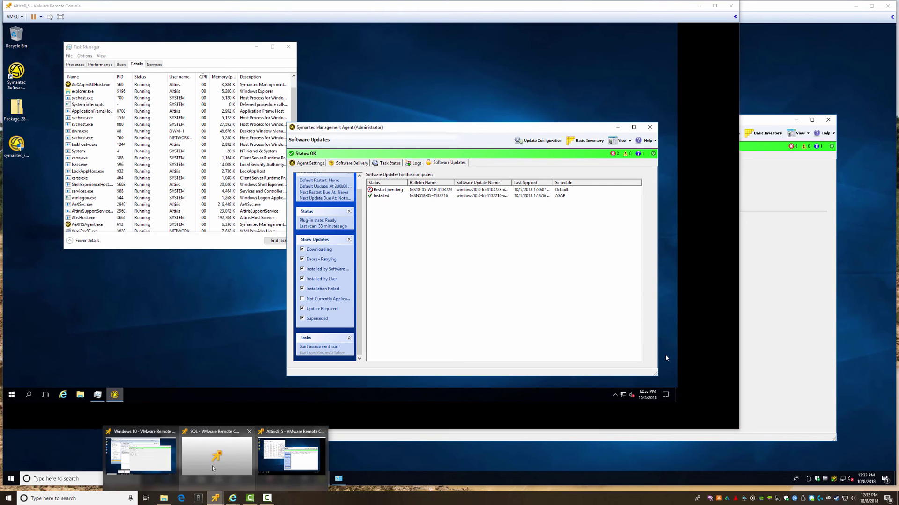
left_click(142, 457)
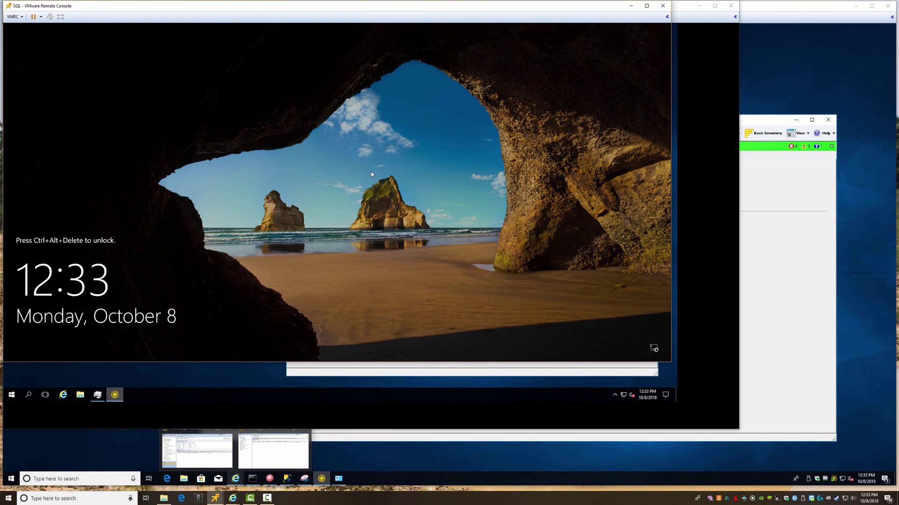
key("ctrl+alt+Insert")
type("•••••")
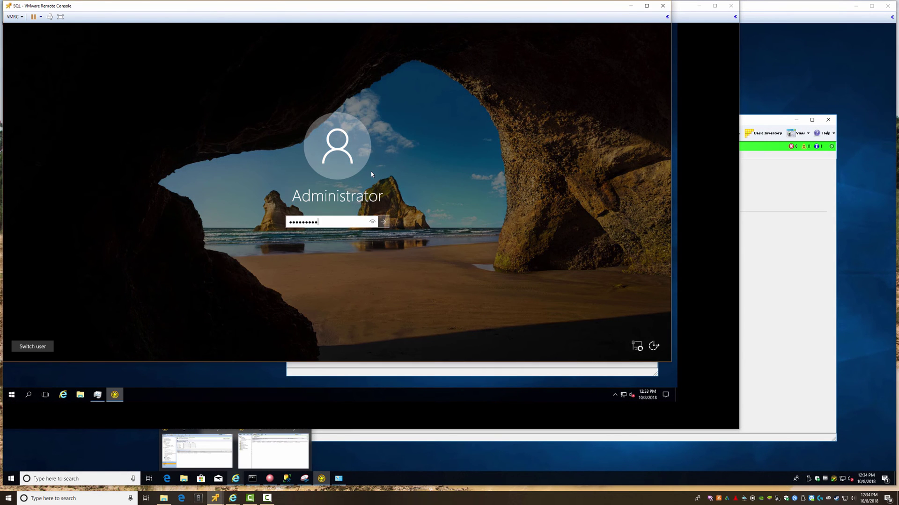
type("•••••")
key("Return")
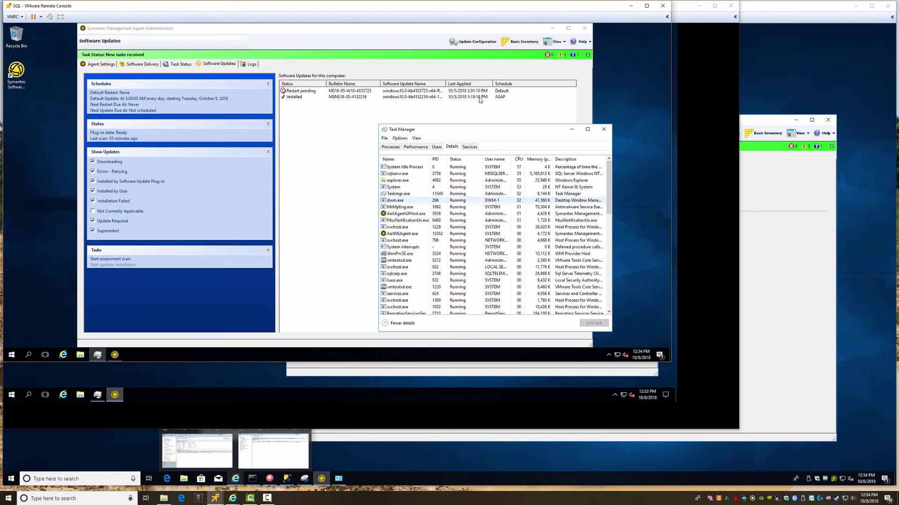
Close the open windows and confirm Power Options shows Lab Full Power Power Scheme active
left_click(604, 129)
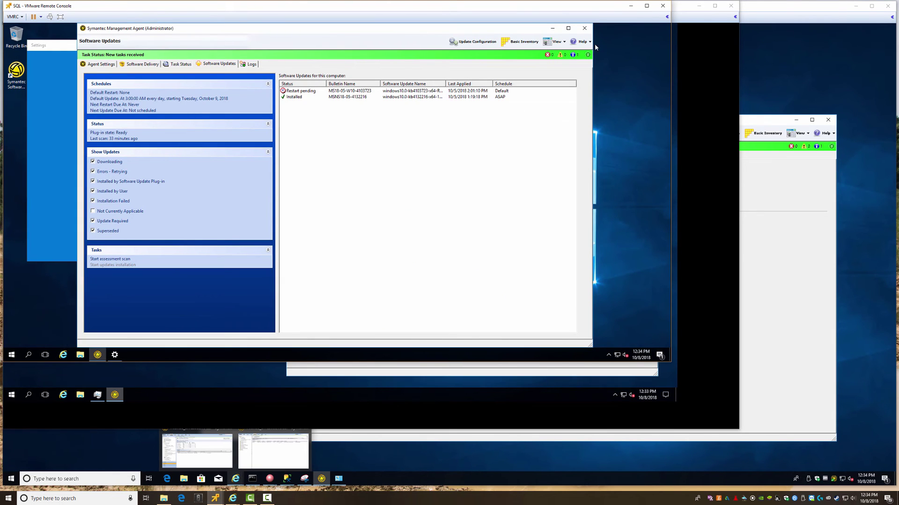
left_click(585, 29)
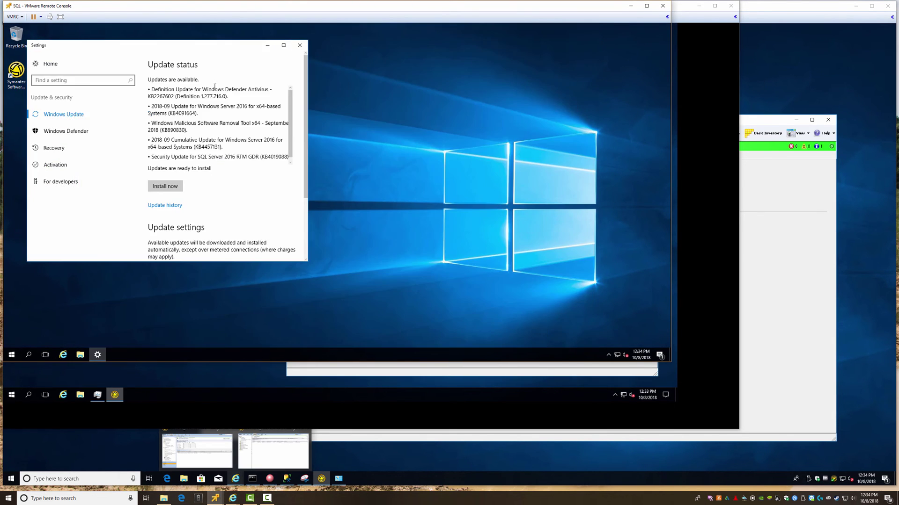
left_click(301, 44)
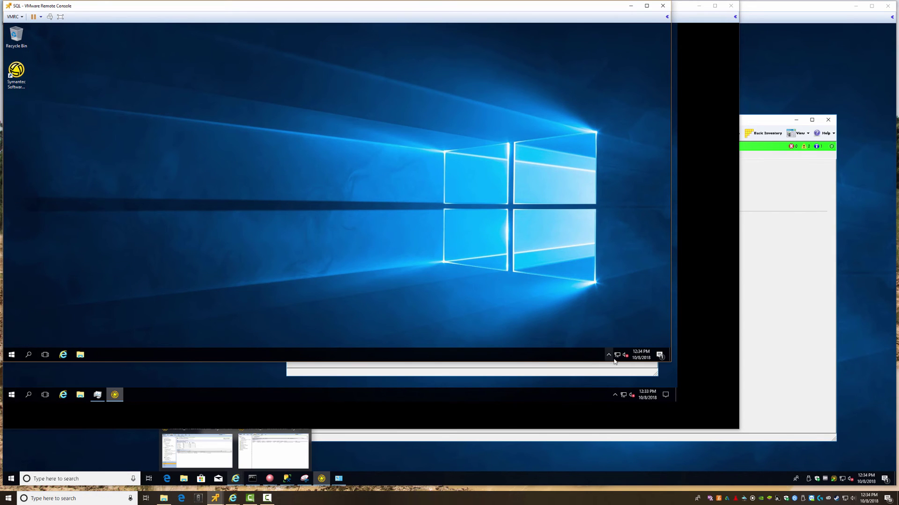
right_click(11, 355)
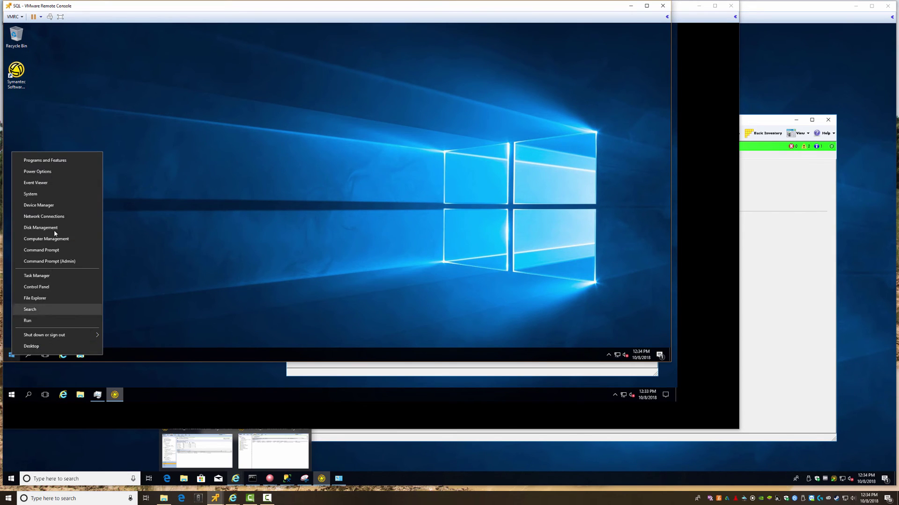
left_click(46, 171)
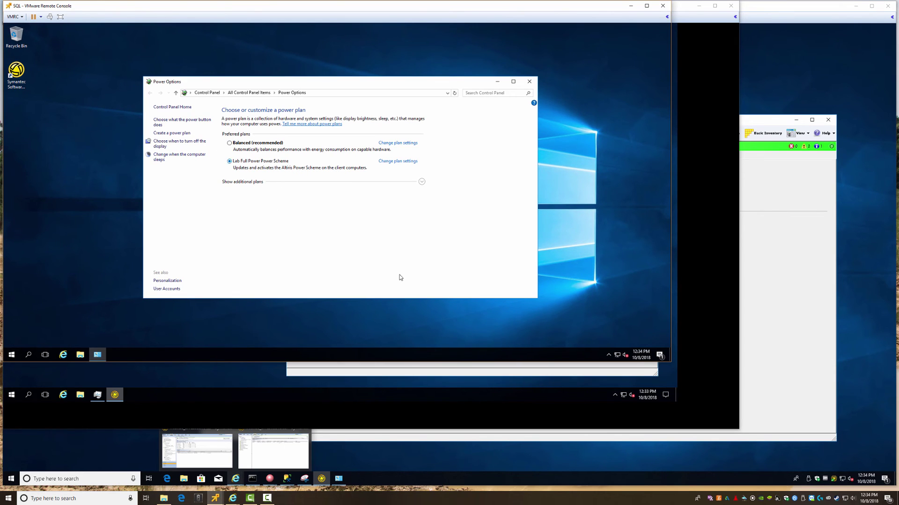
left_click(630, 376)
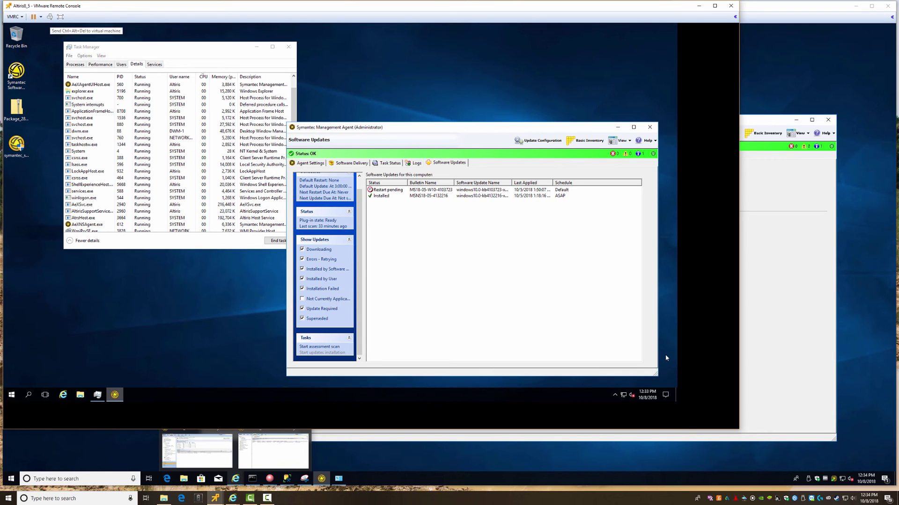
Close the Altiris8_5 console and review the 12:33:23 PM run's results on all four computers
left_click(731, 7)
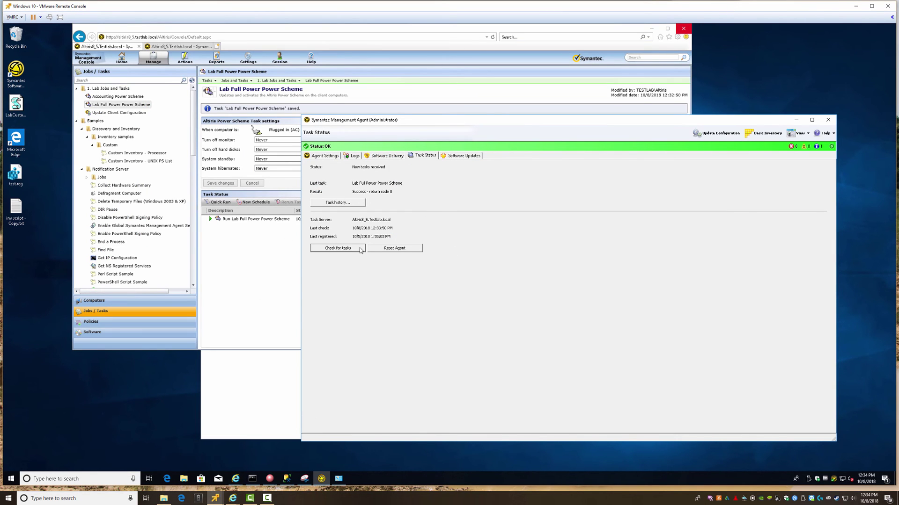
left_click(267, 265)
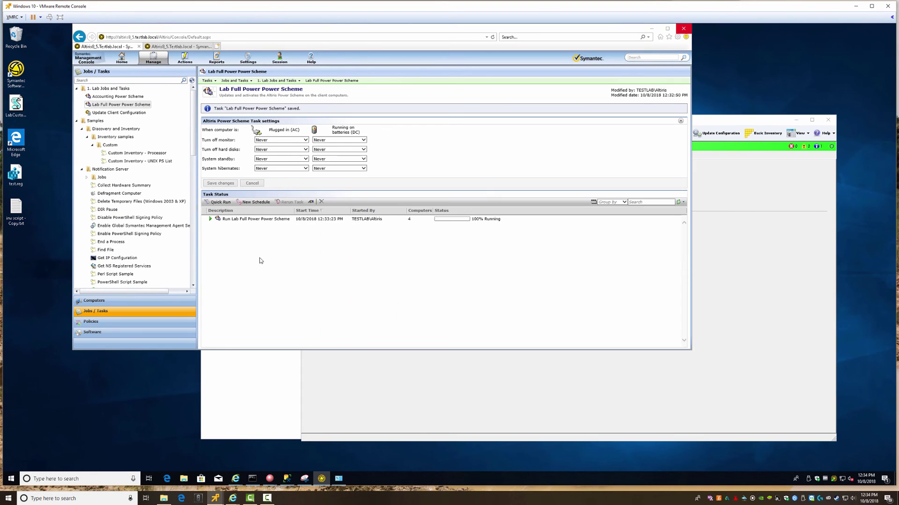
left_click(280, 220)
left_click(311, 203)
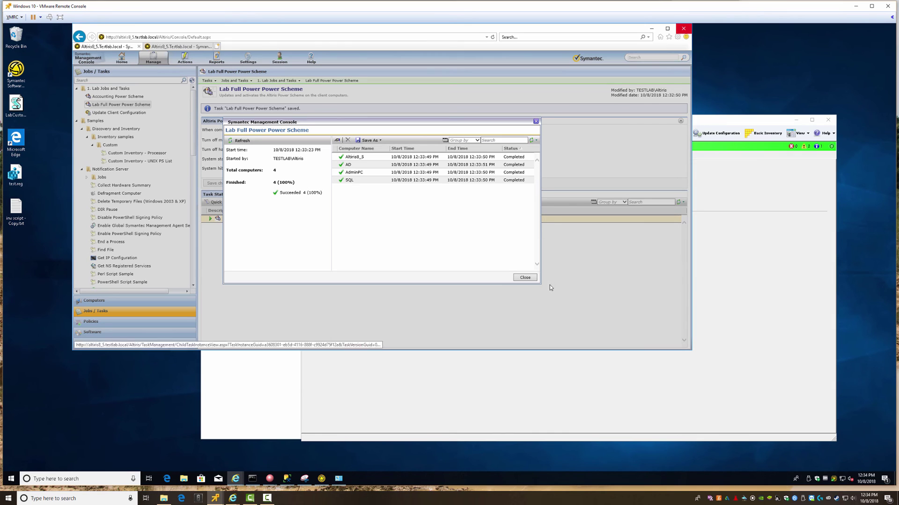
left_click(525, 278)
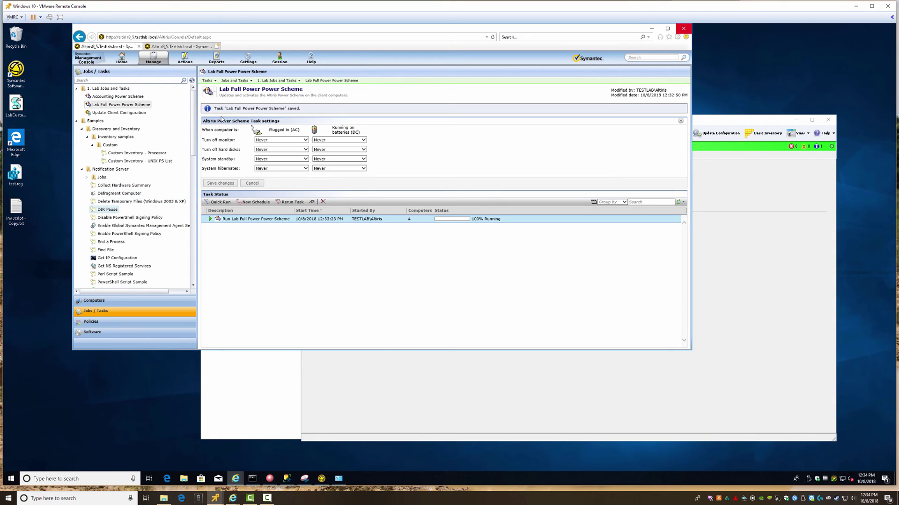
Clone DIR Pause as 'Copy of DIR Pause' and inspect its Script type and Insert token lists
left_click(107, 211)
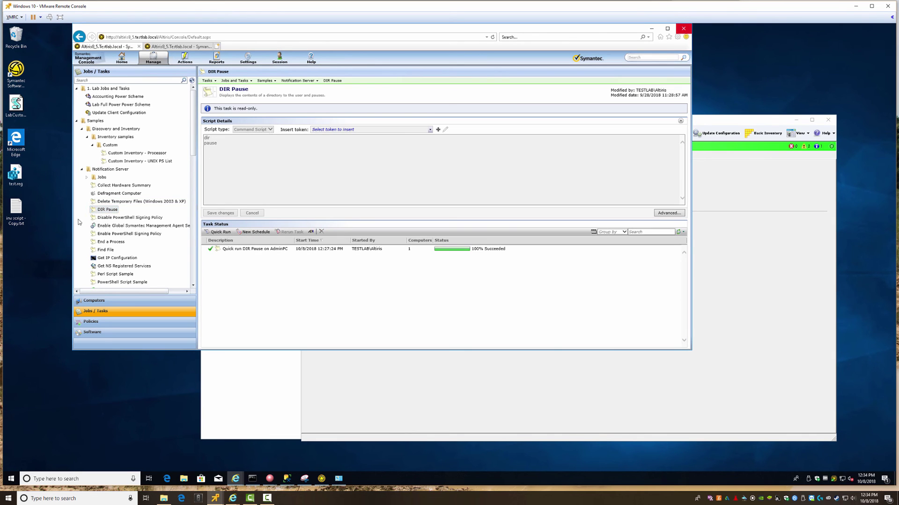
right_click(108, 210)
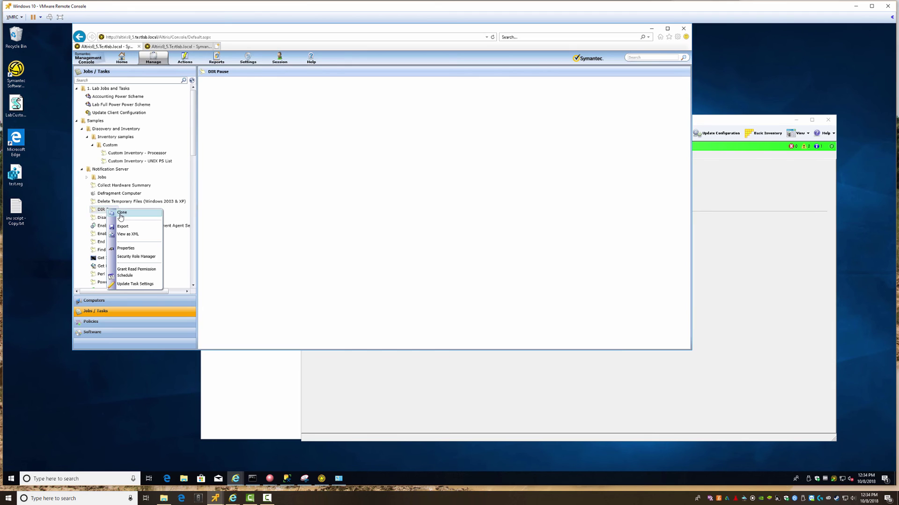
left_click(121, 213)
left_click(411, 220)
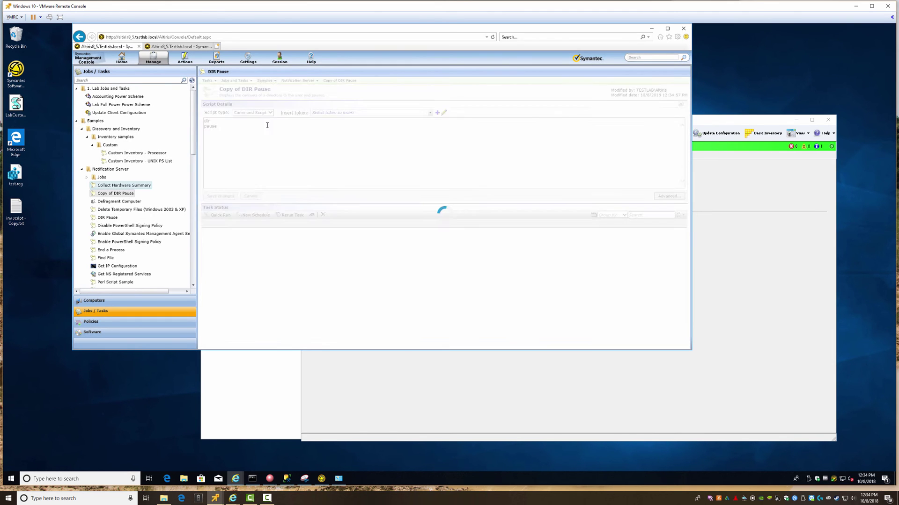
left_click(271, 113)
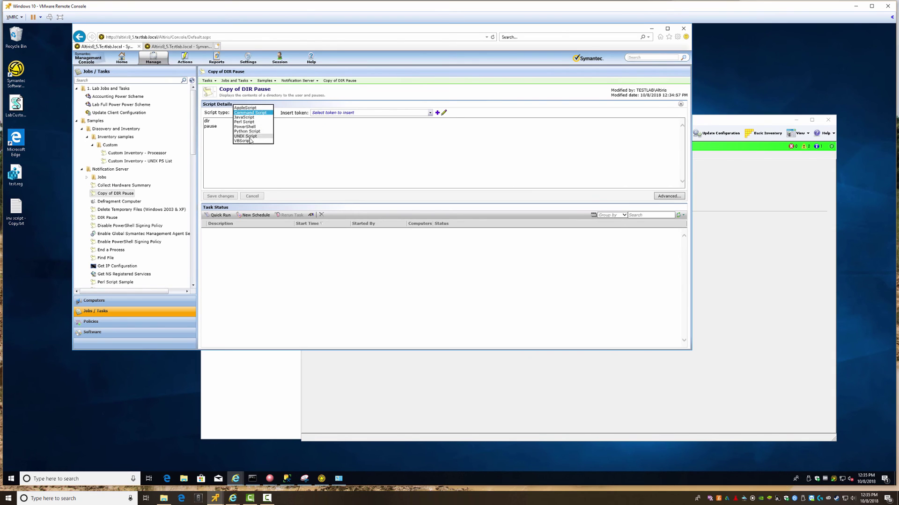
left_click(397, 114)
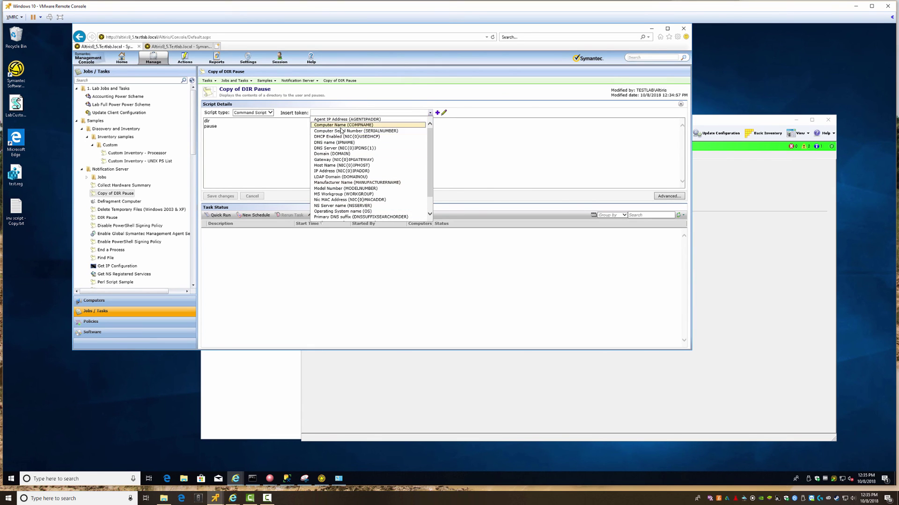
left_click(276, 127)
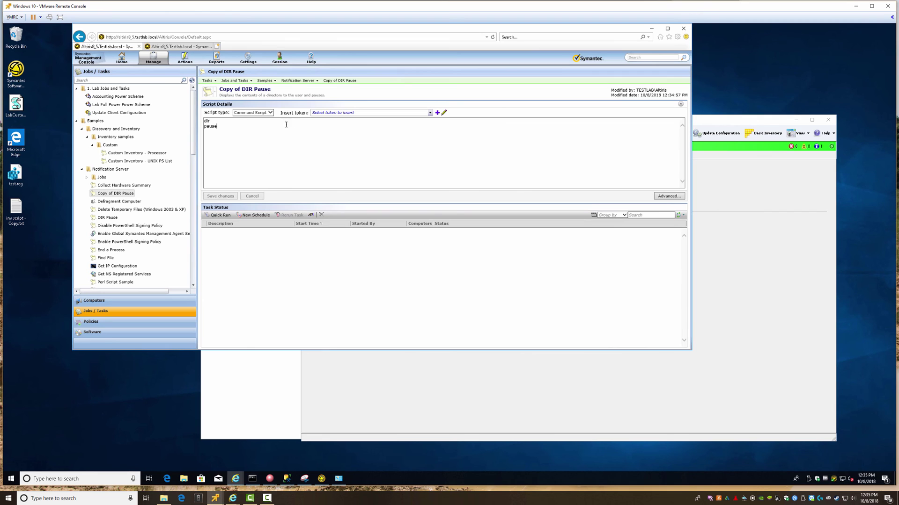
Delete the Copy of DIR Pause task and confirm the deletion
right_click(108, 195)
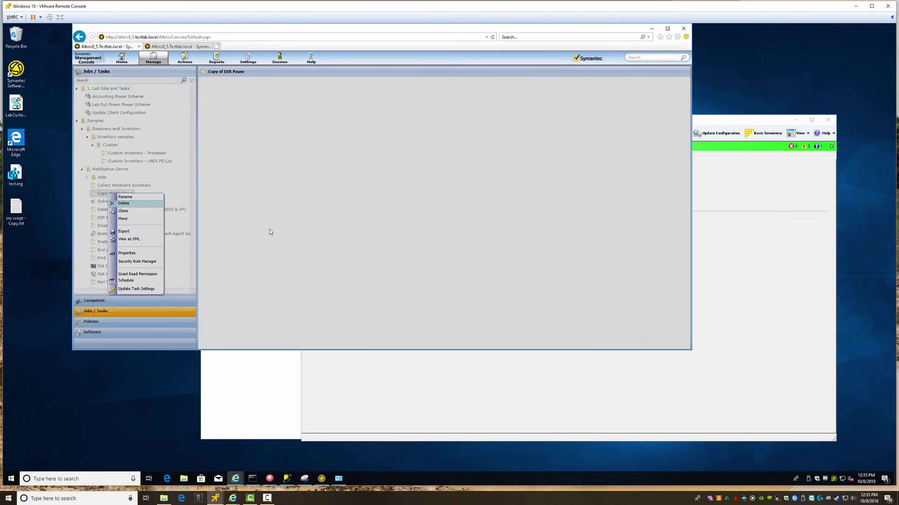
left_click(124, 203)
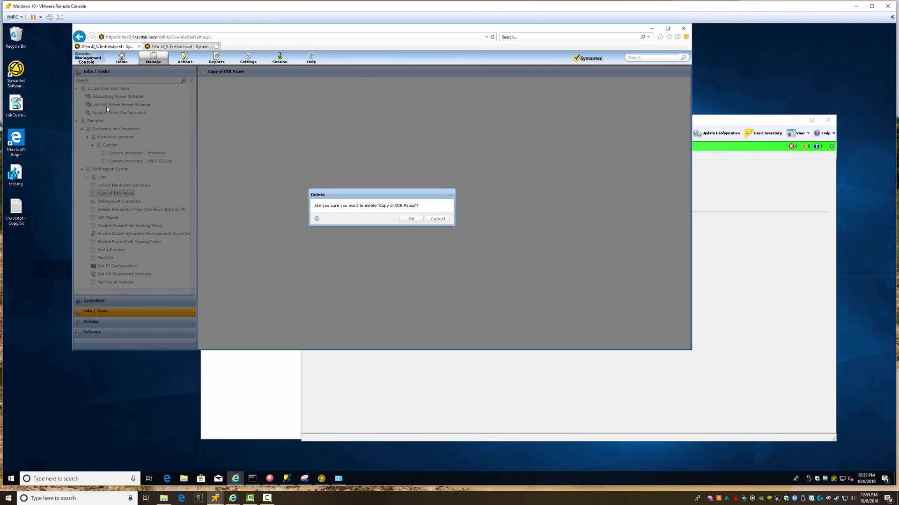
key("Return")
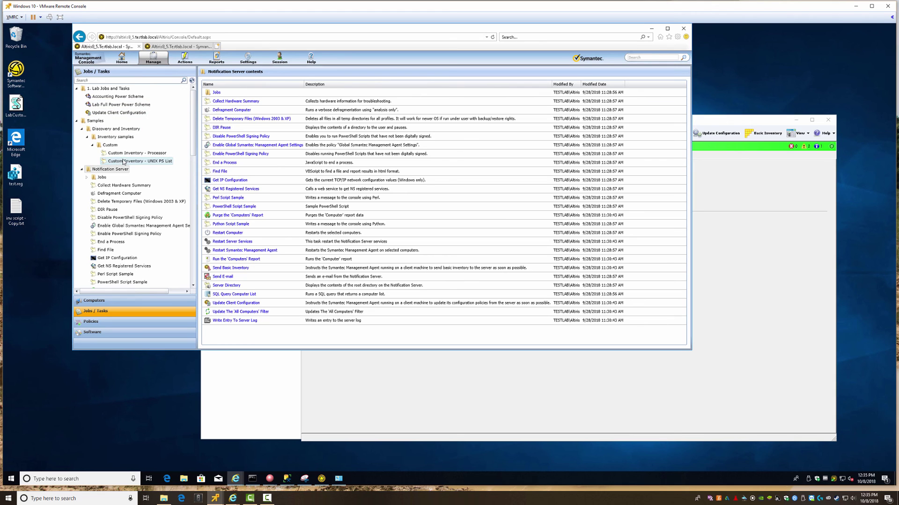
Quick Run the Get IP Configuration sample task on AdminPC
left_click(116, 259)
right_click(117, 260)
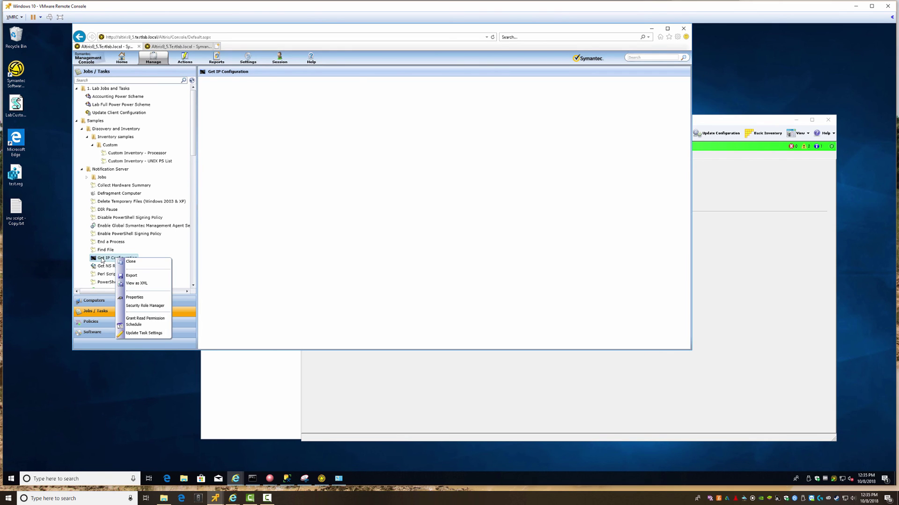
left_click(102, 260)
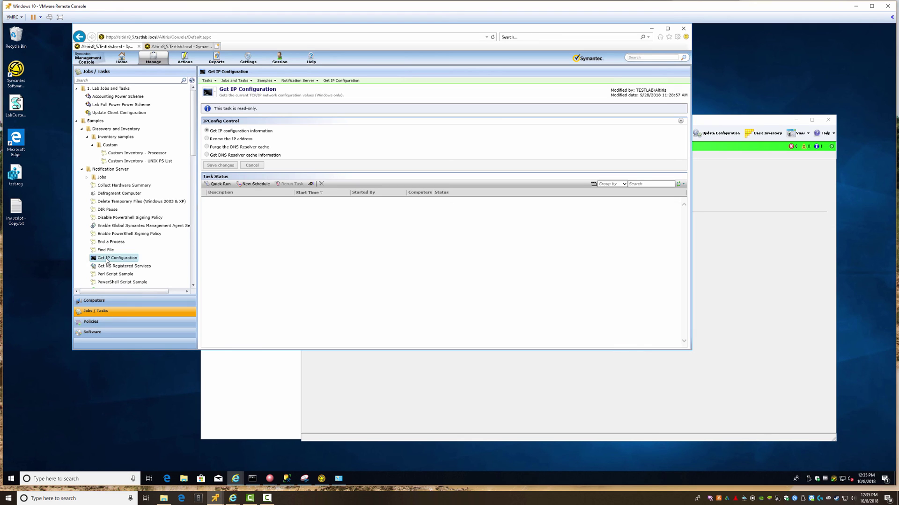
left_click_drag(134, 257, 225, 111)
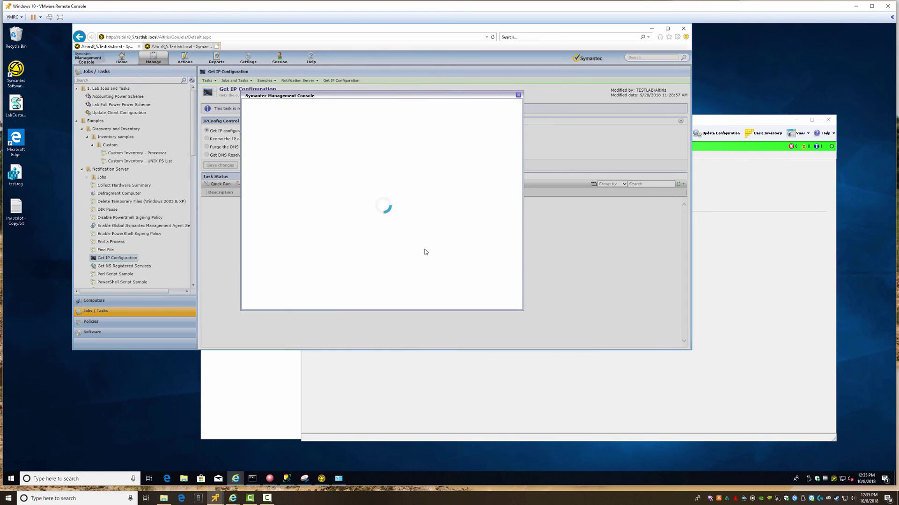
left_click(482, 301)
Review the agent's task history on AdminPC and make it check for new tasks
left_click(425, 381)
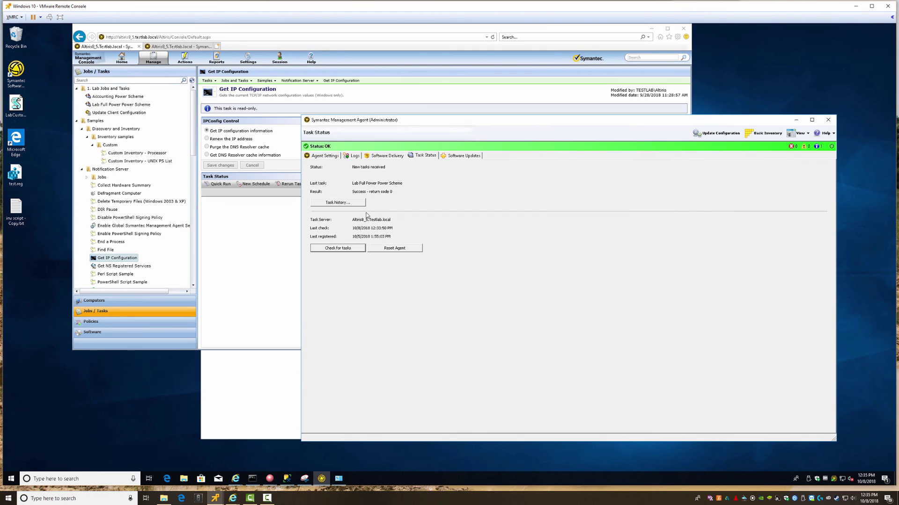
left_click(344, 203)
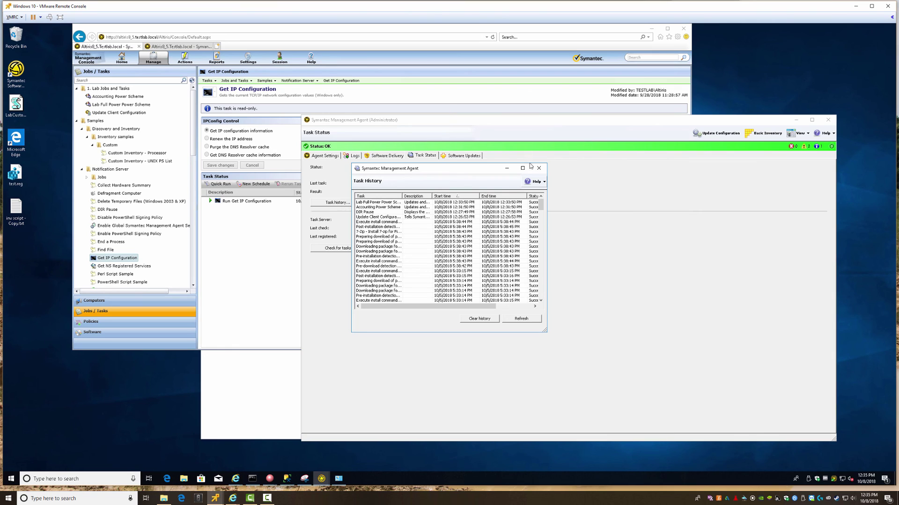
left_click(537, 169)
left_click(330, 248)
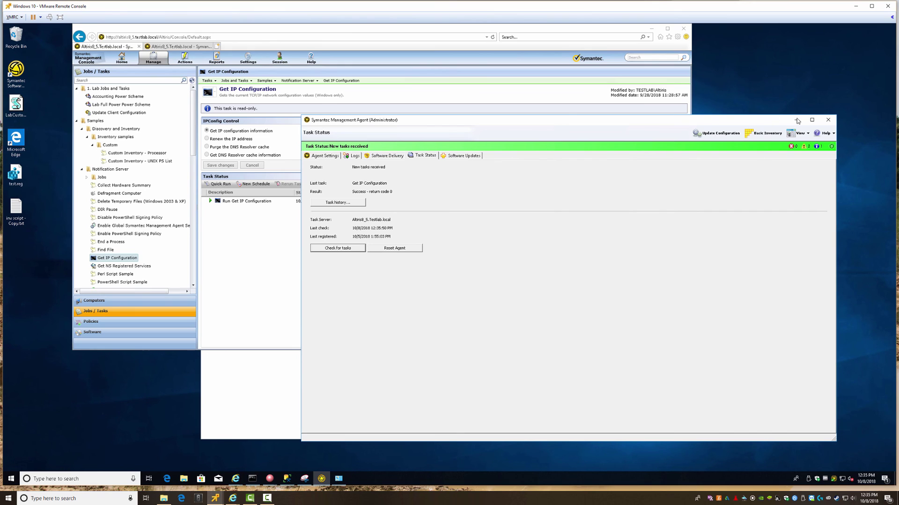
left_click(229, 242)
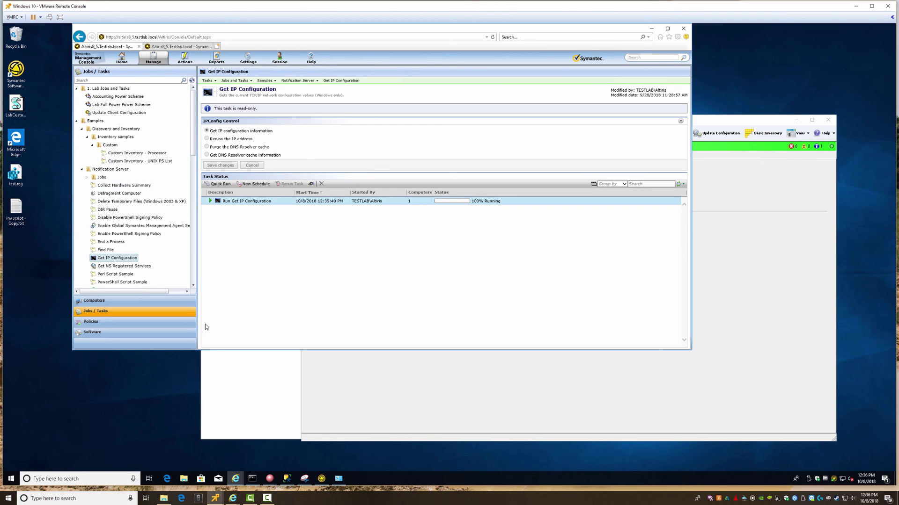
Make the console window taller and scroll through the Jobs/Tasks tree
left_click_drag(218, 350, 218, 440)
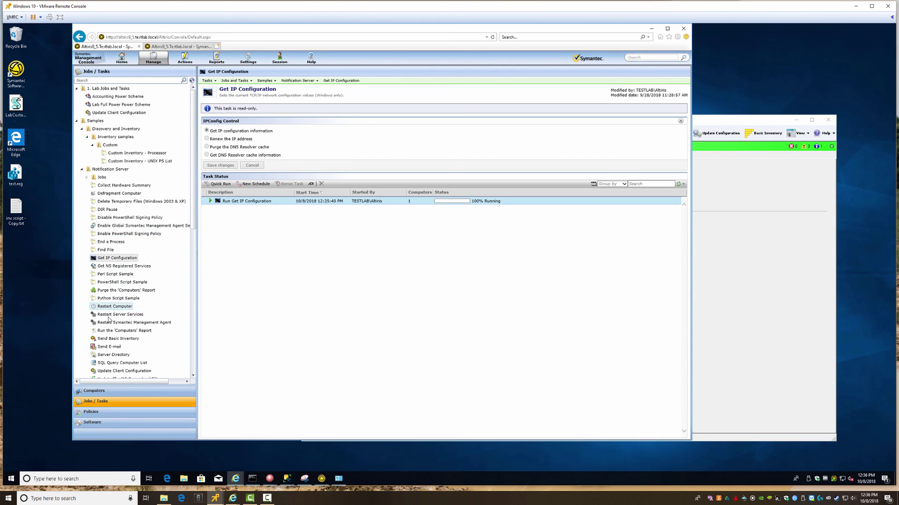
scroll(117, 339, "down", 2)
scroll(126, 344, "down", 4)
scroll(120, 328, "up", 2)
scroll(119, 330, "up", 2)
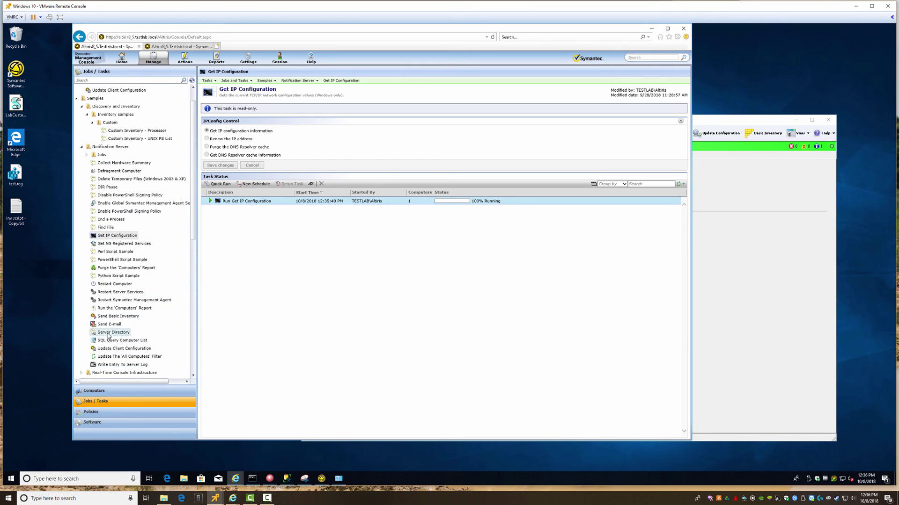